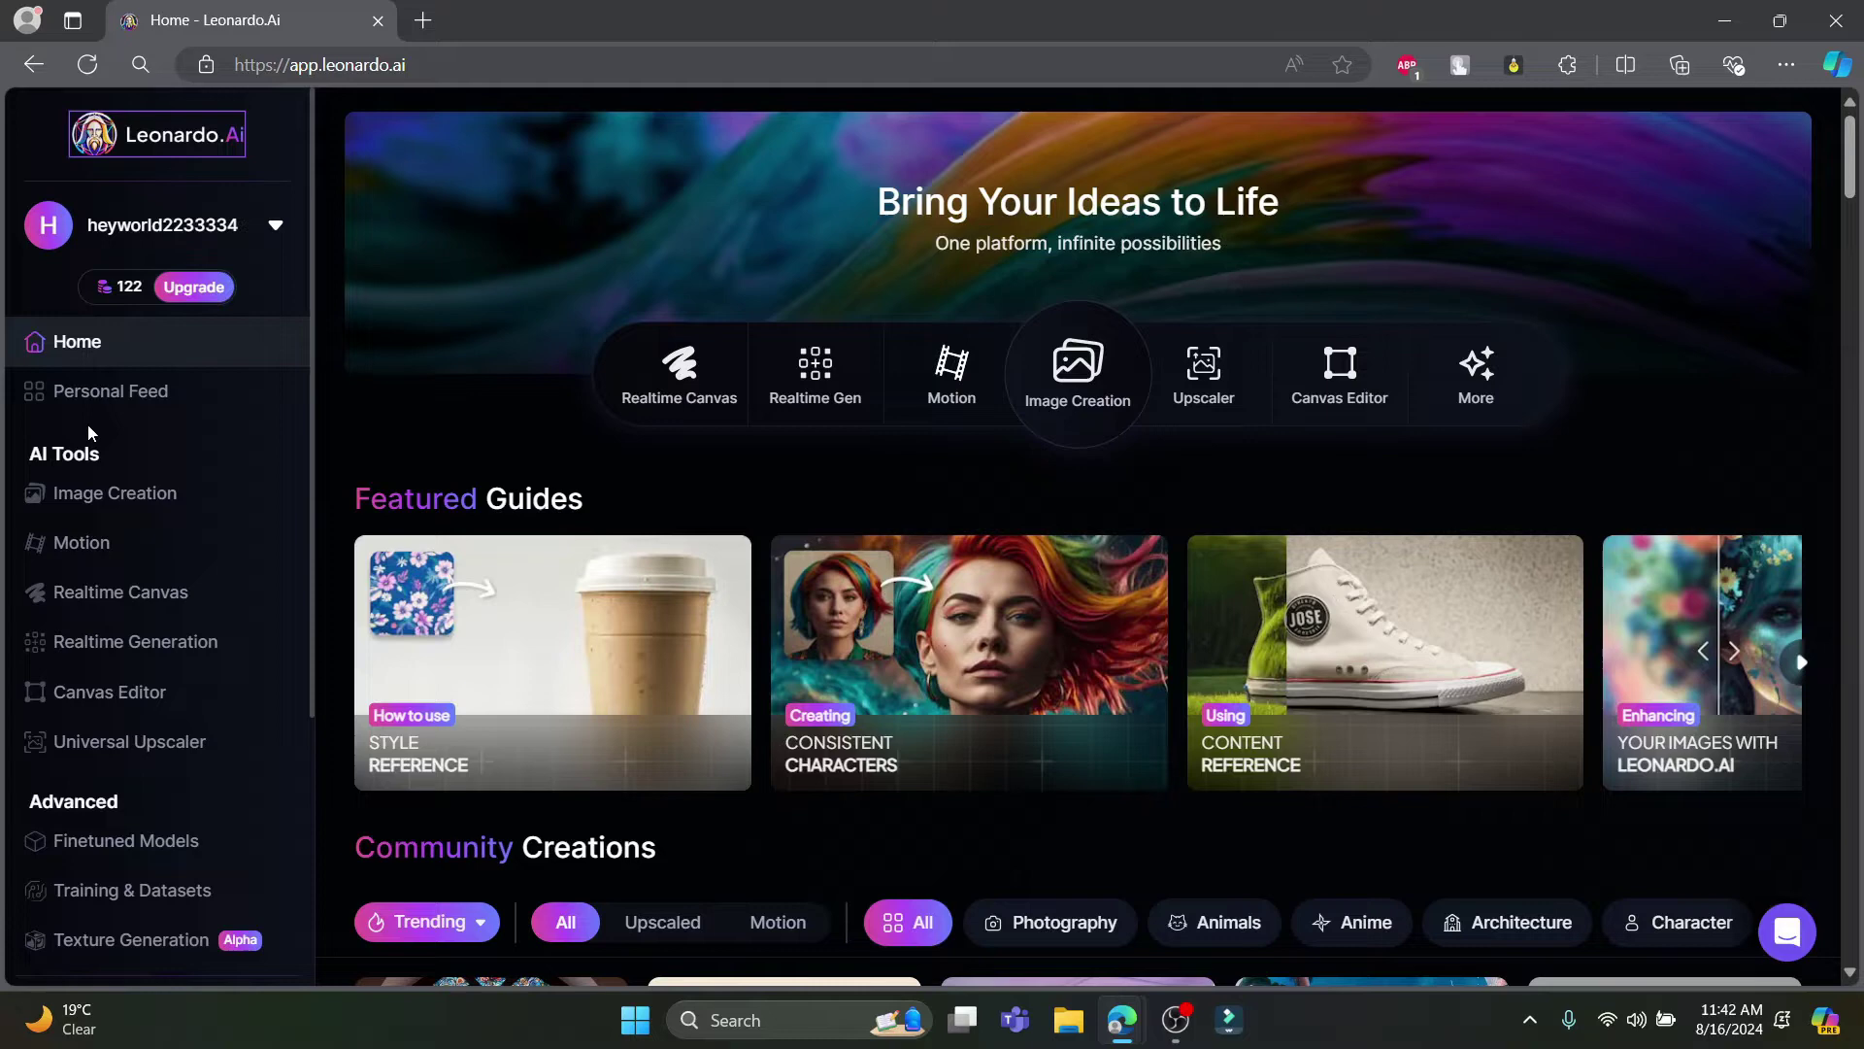
# Step: Search your Personal Feed generations for 'dragon', listing the four dragon images
pyautogui.click(131, 396)
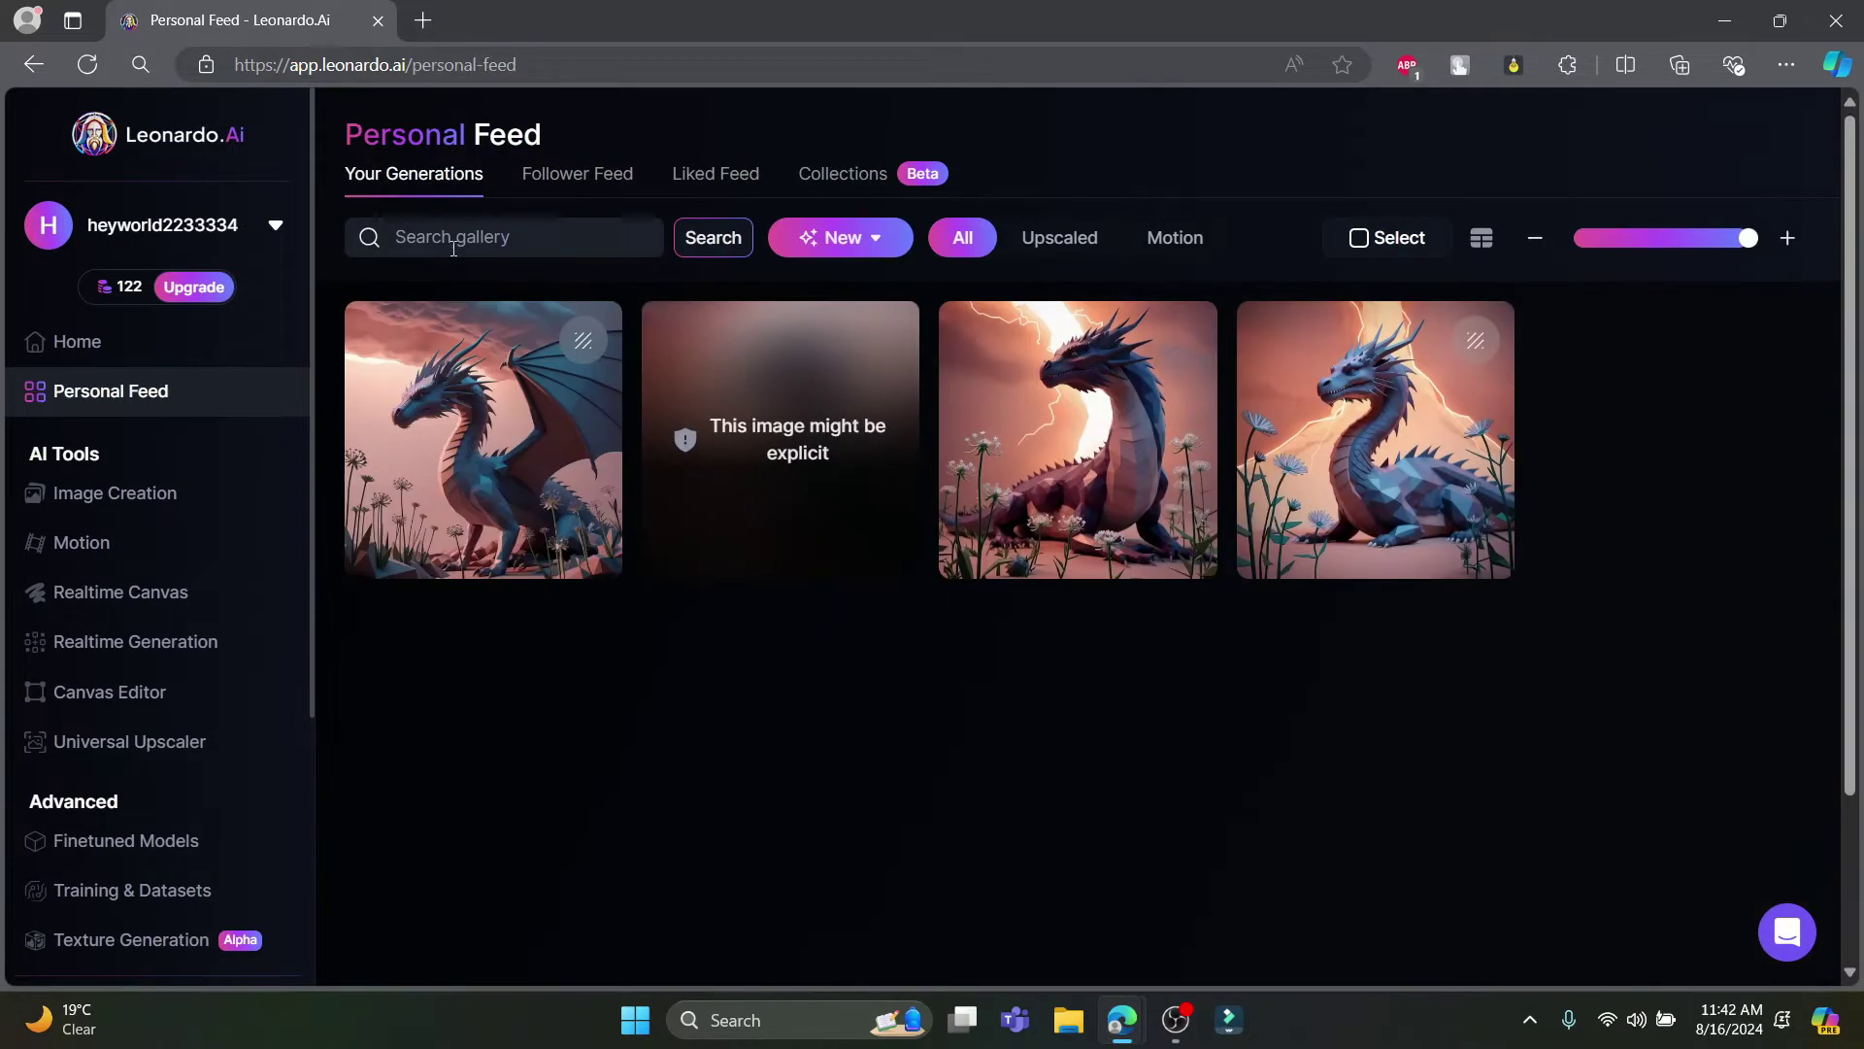
pyautogui.click(508, 237)
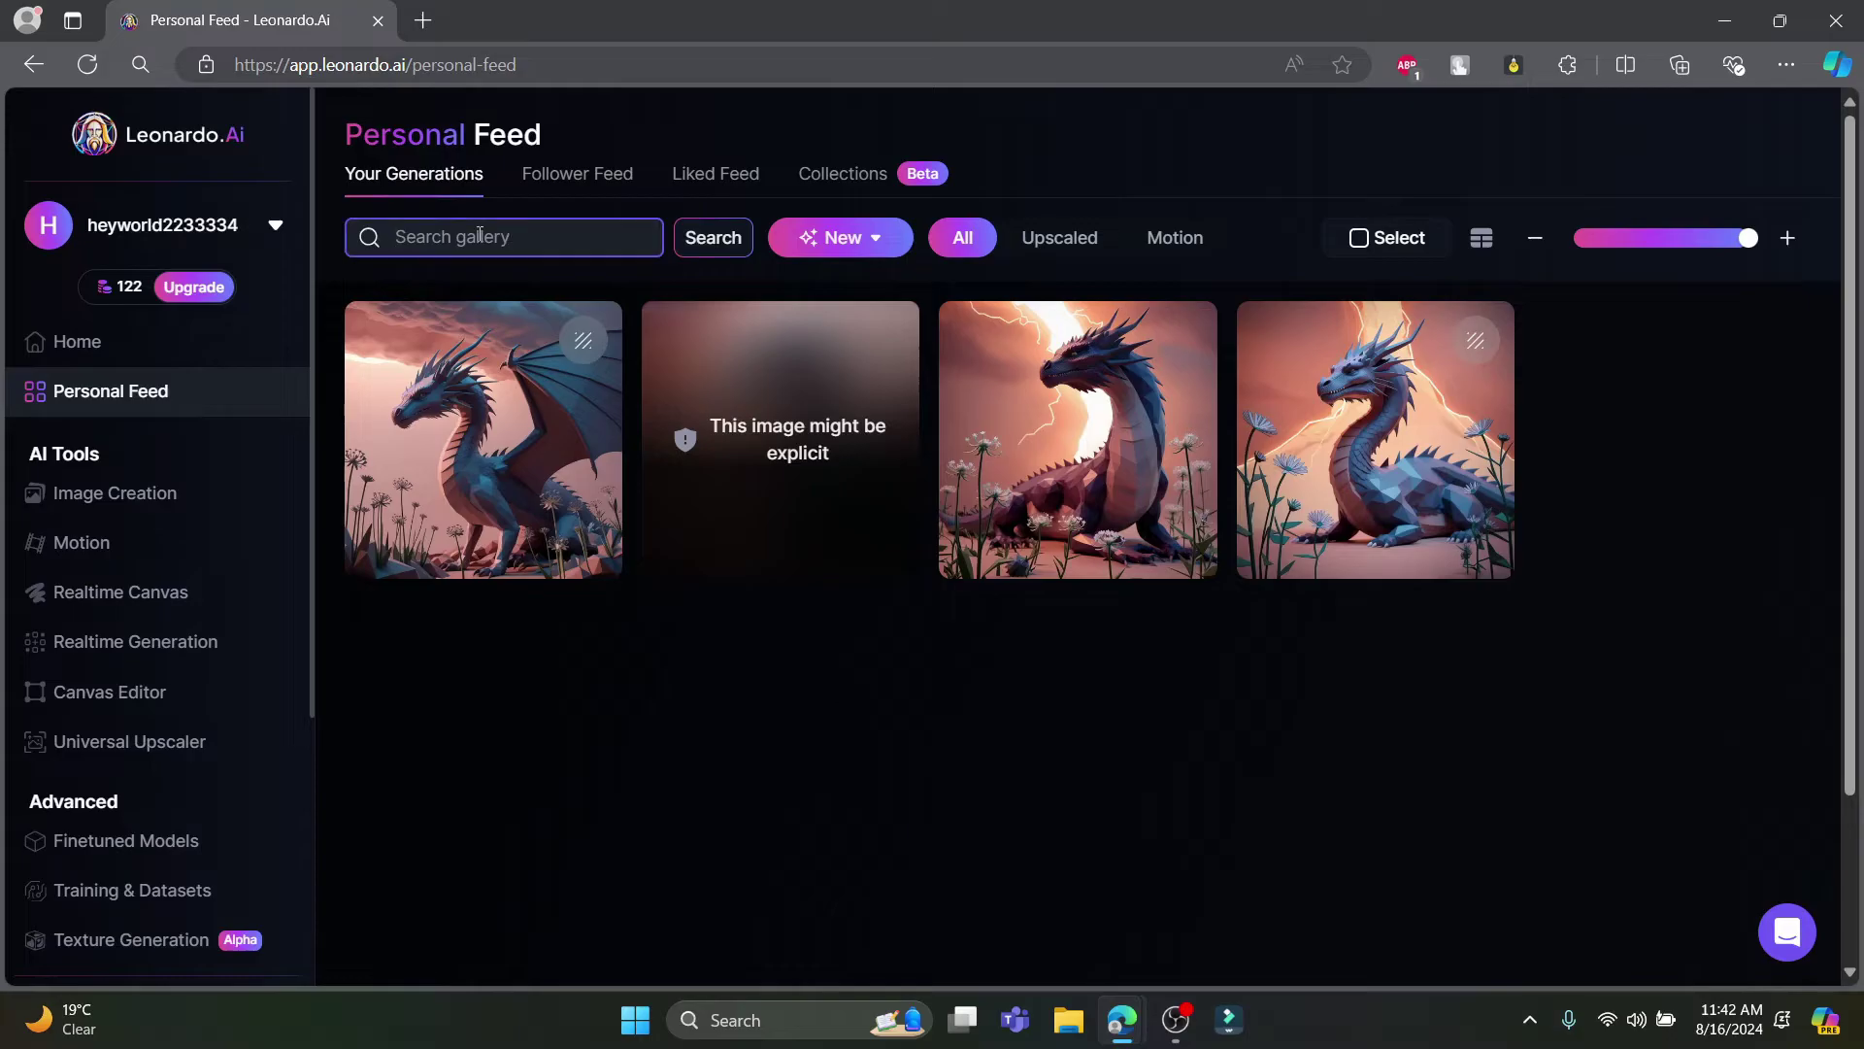
pyautogui.write('dragon')
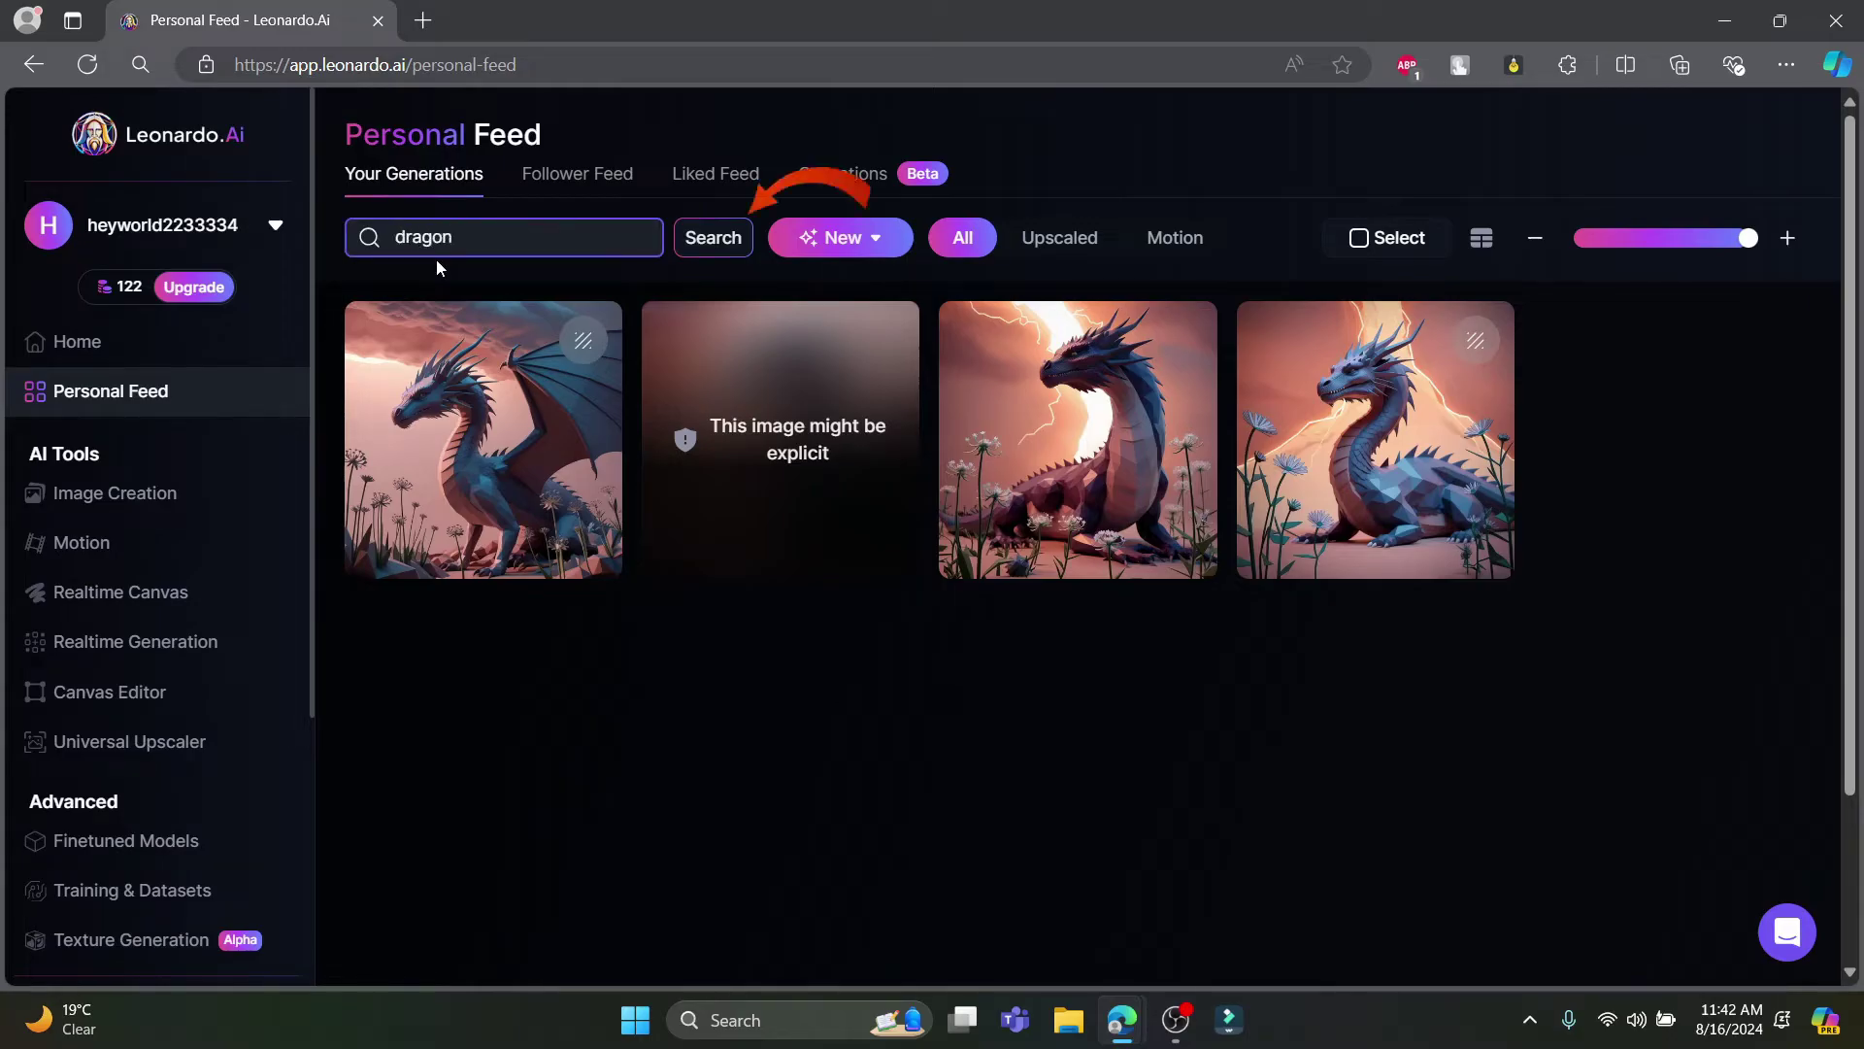
pyautogui.click(713, 240)
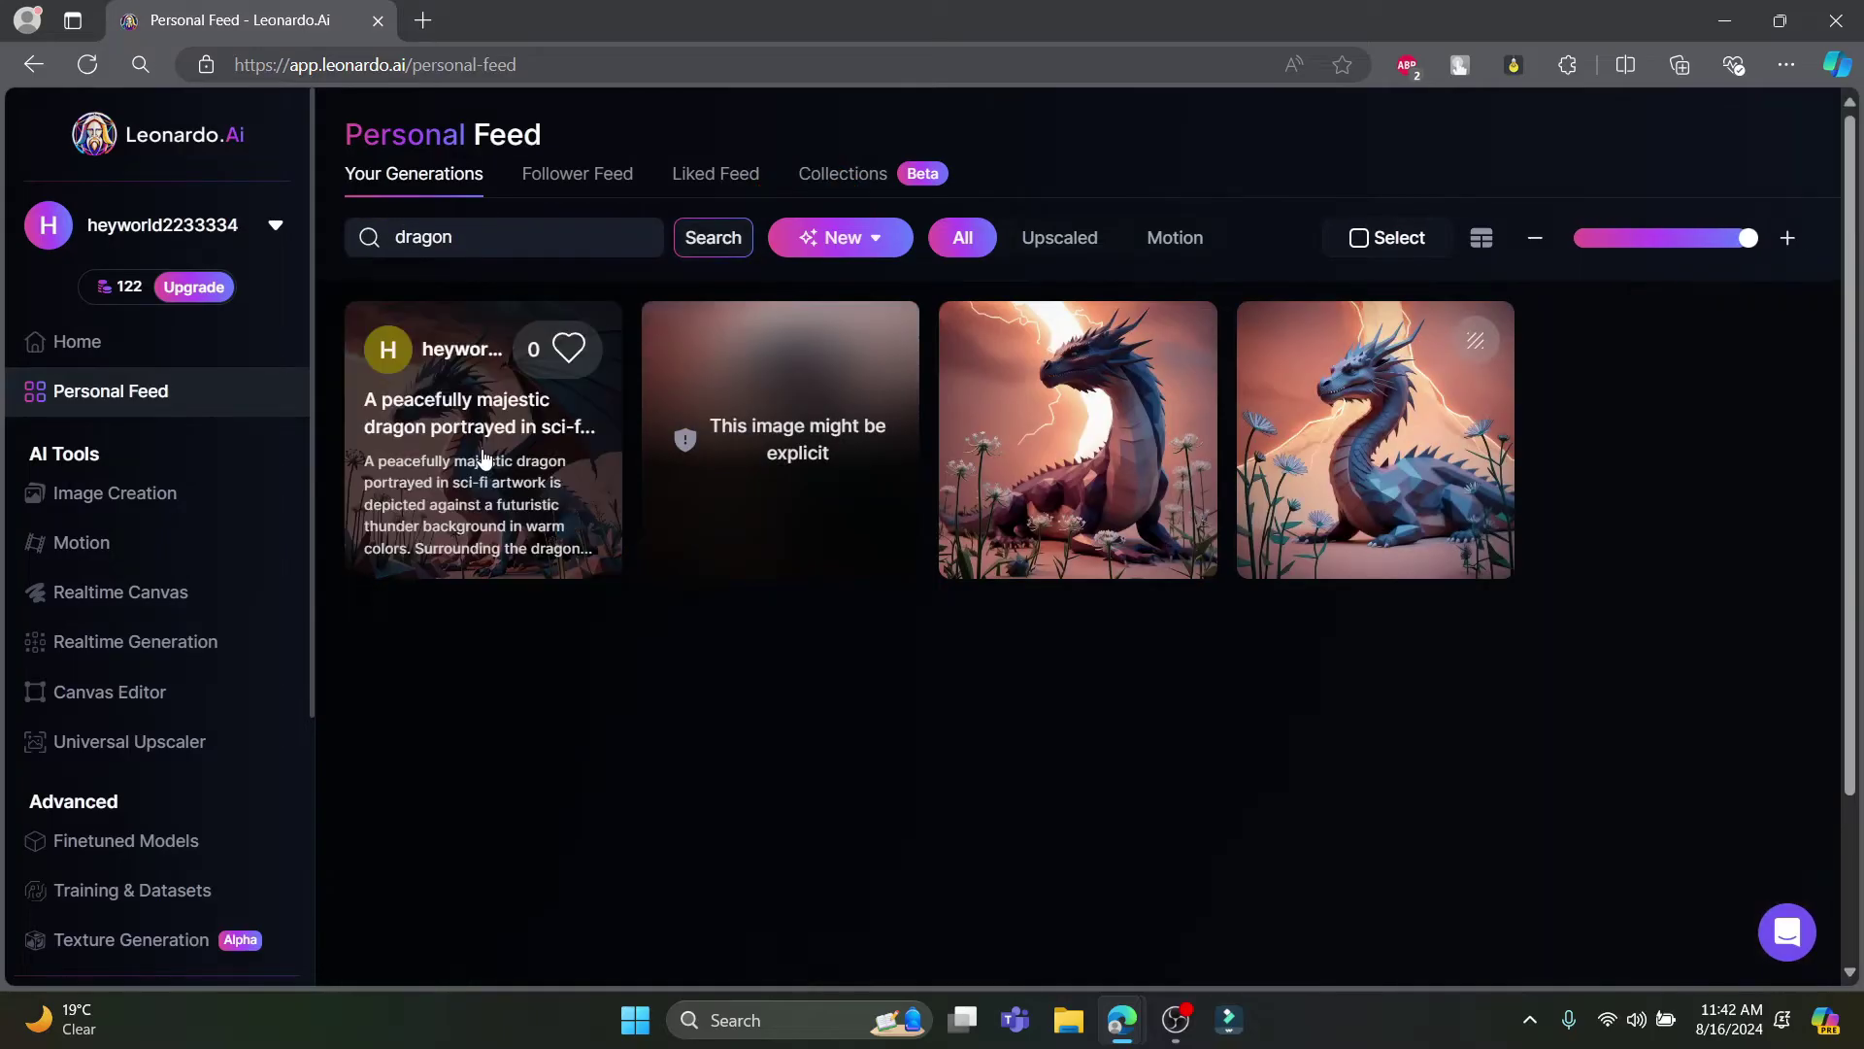
pyautogui.tripleClick(561, 231)
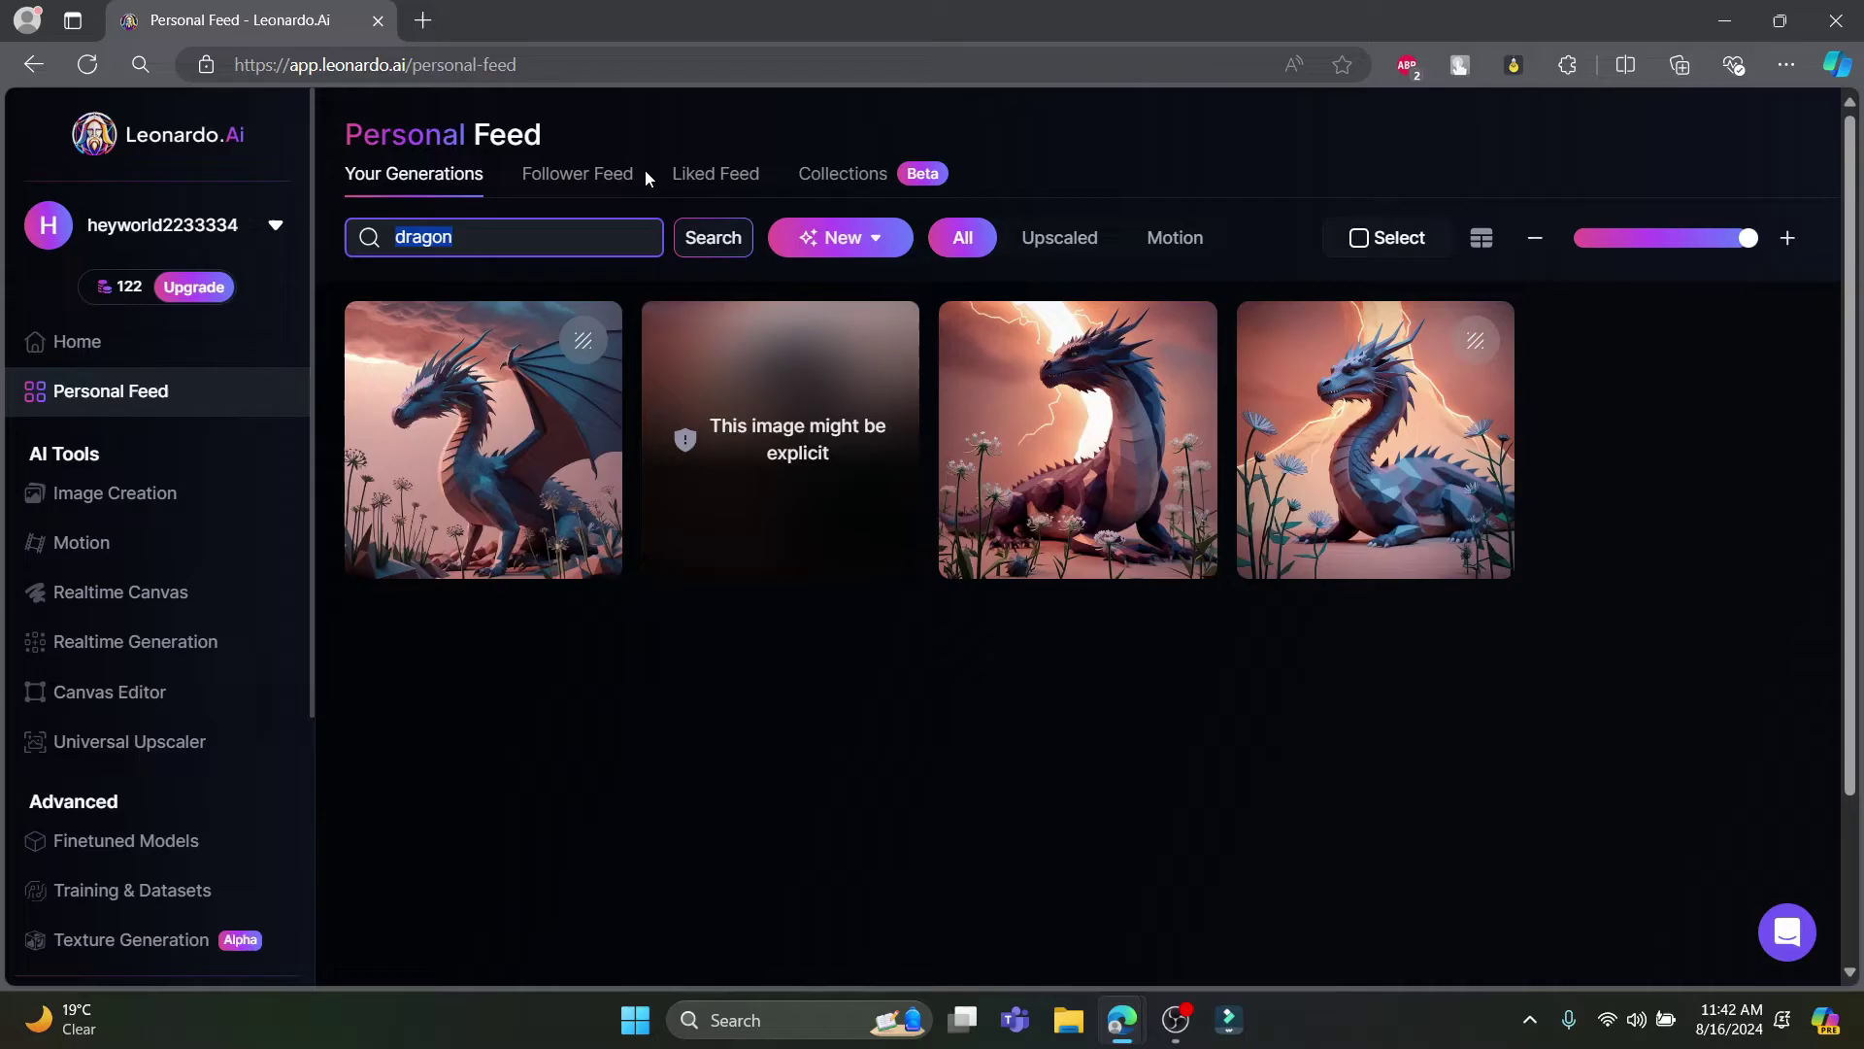
# Step: Check the empty Follower and Liked feeds, return to Your Generations, then enter Image Creation
pyautogui.click(611, 174)
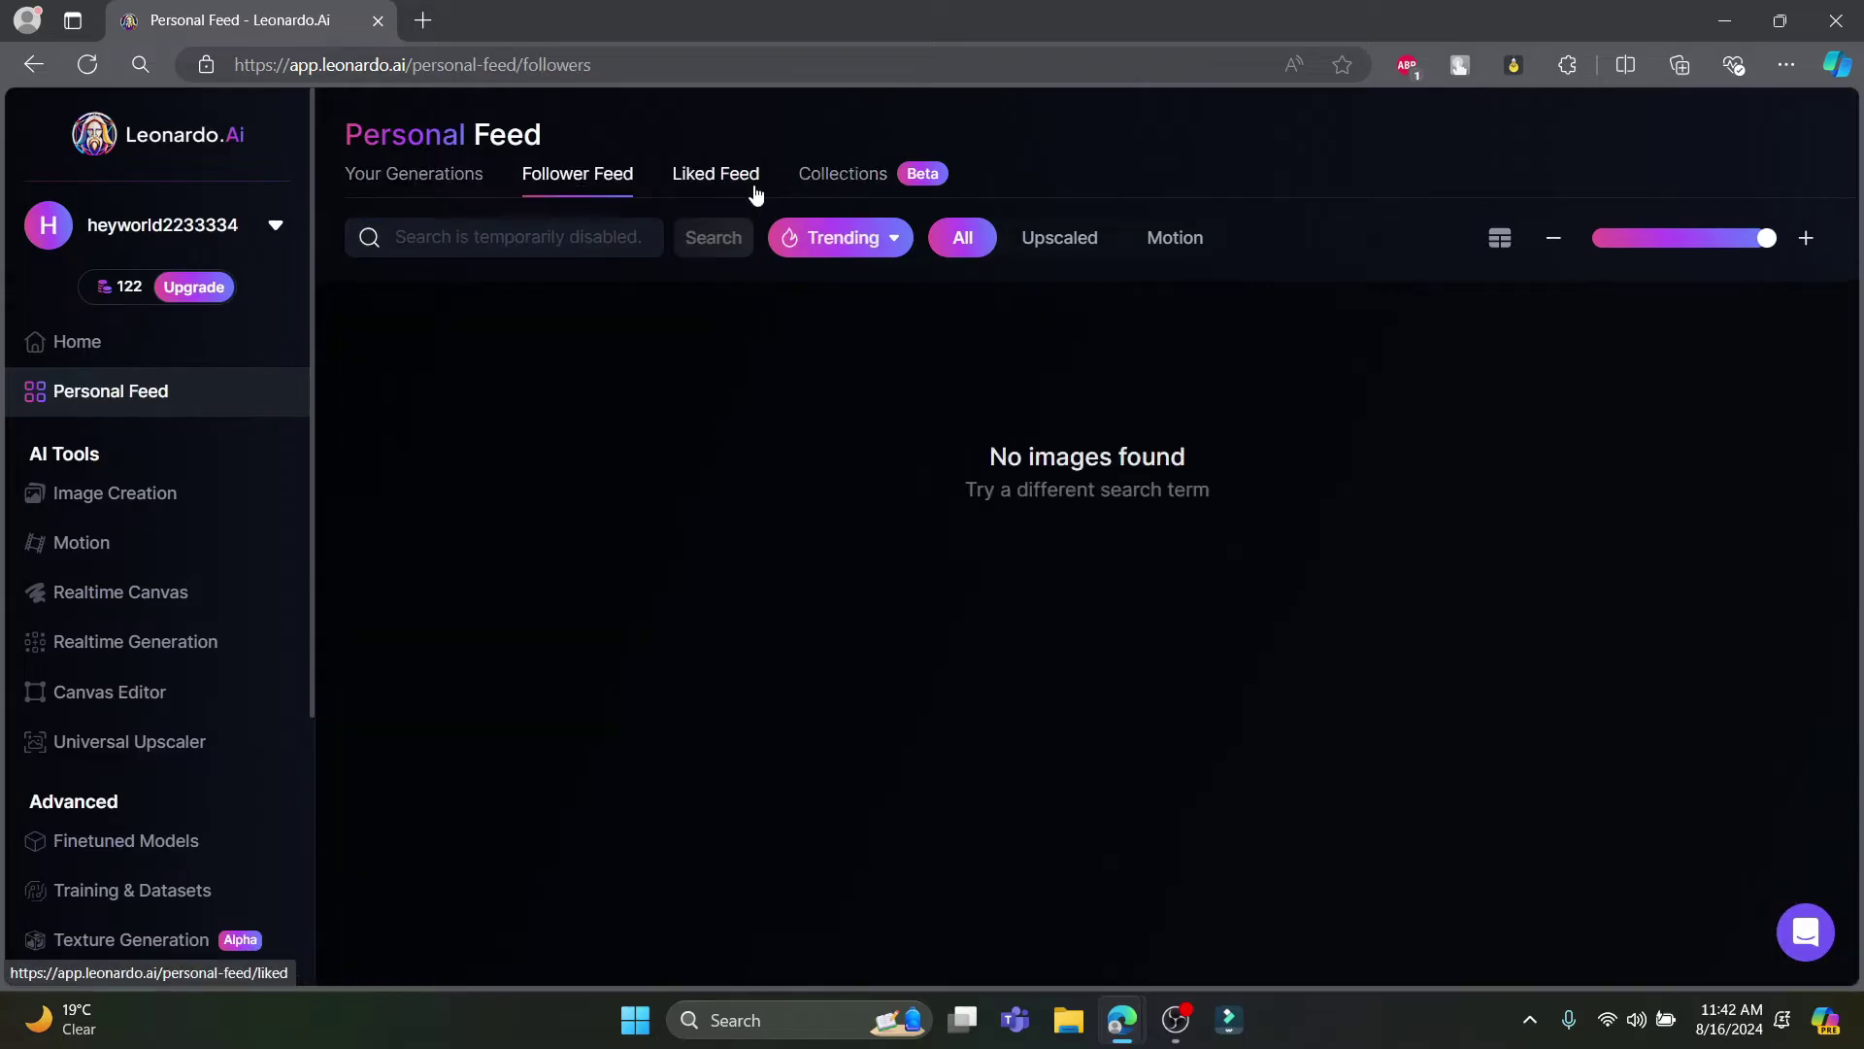
pyautogui.click(719, 179)
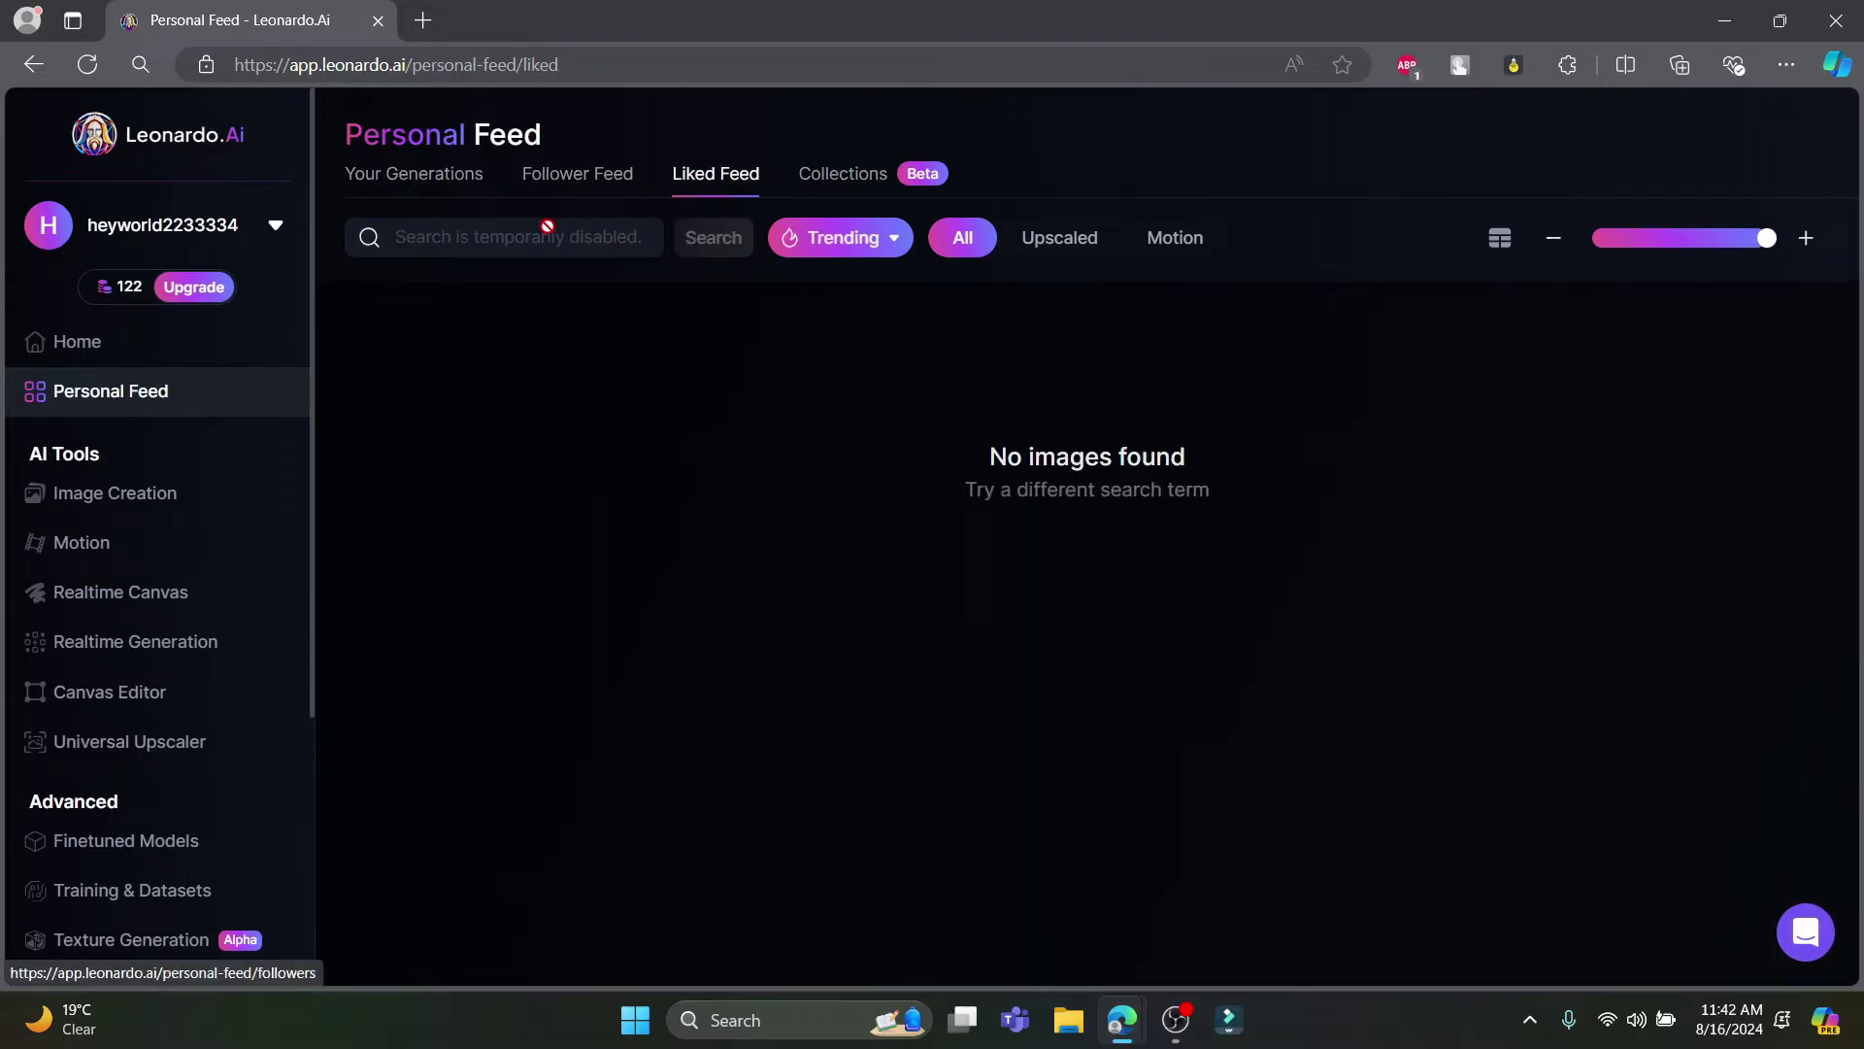
pyautogui.click(553, 177)
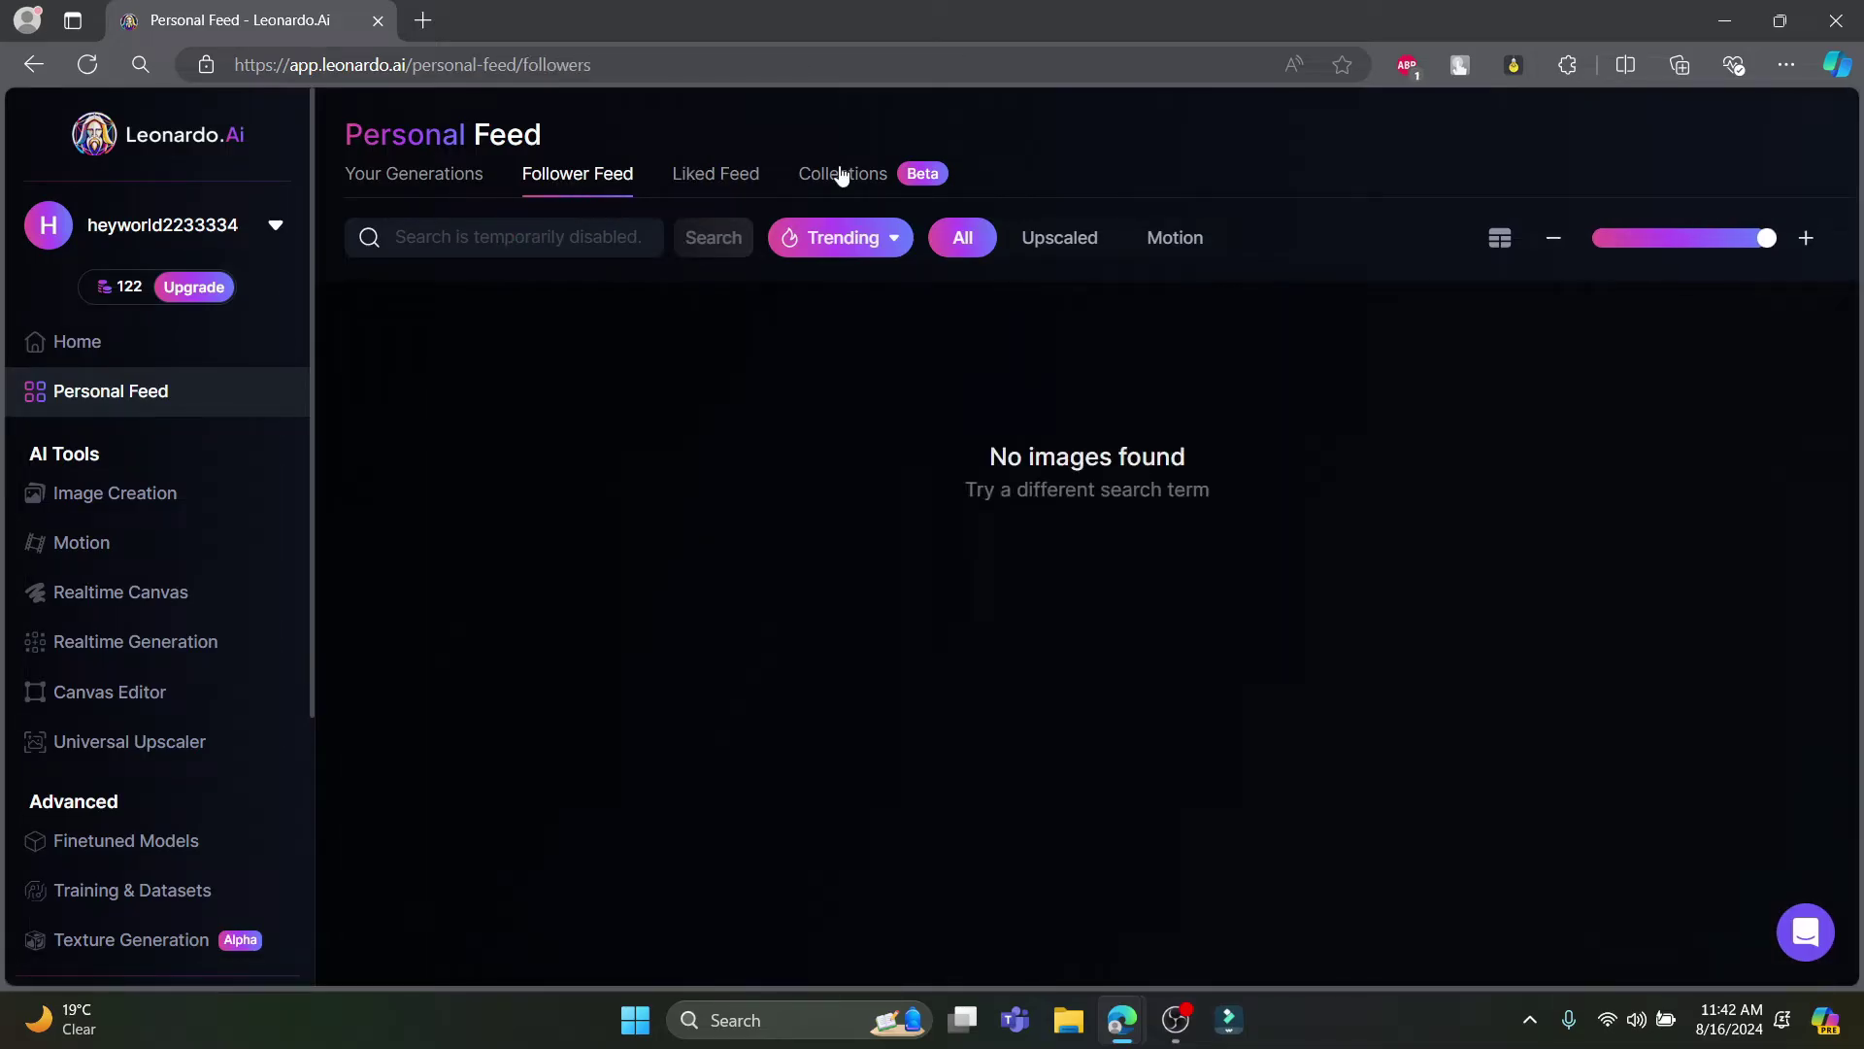
pyautogui.click(401, 179)
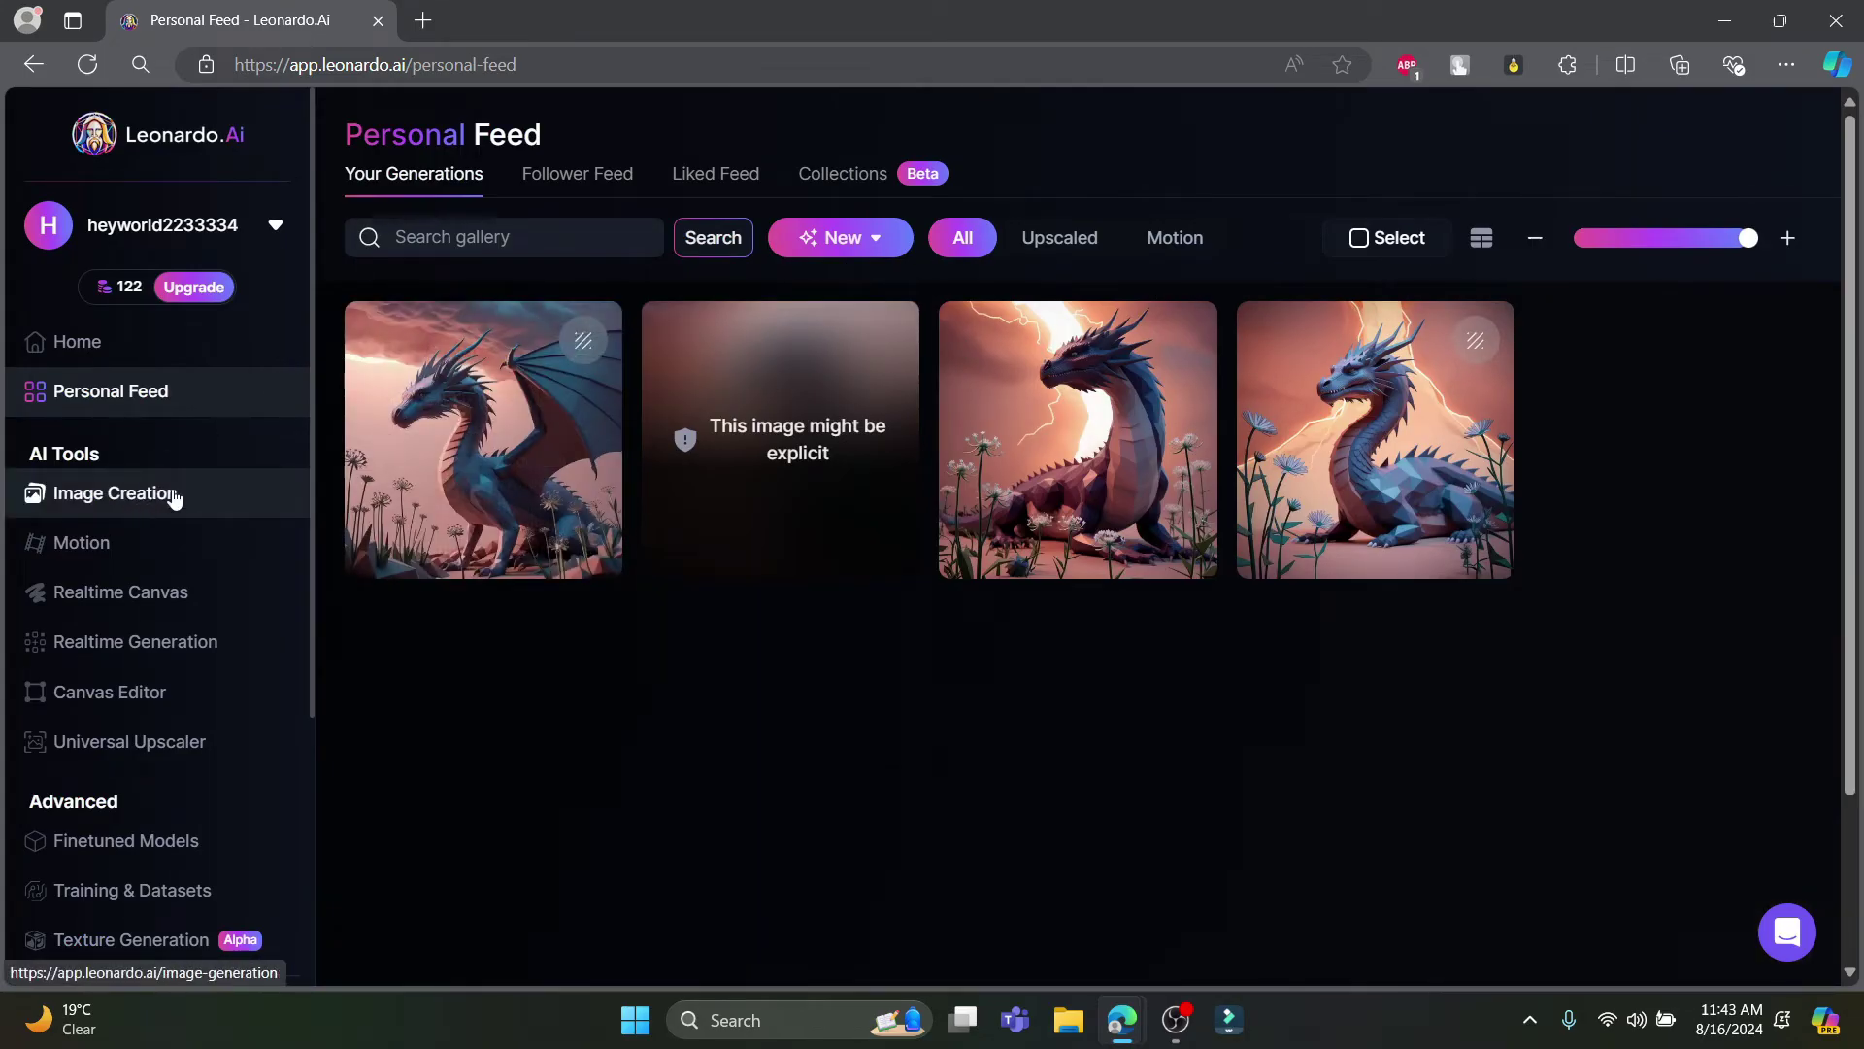
pyautogui.click(120, 498)
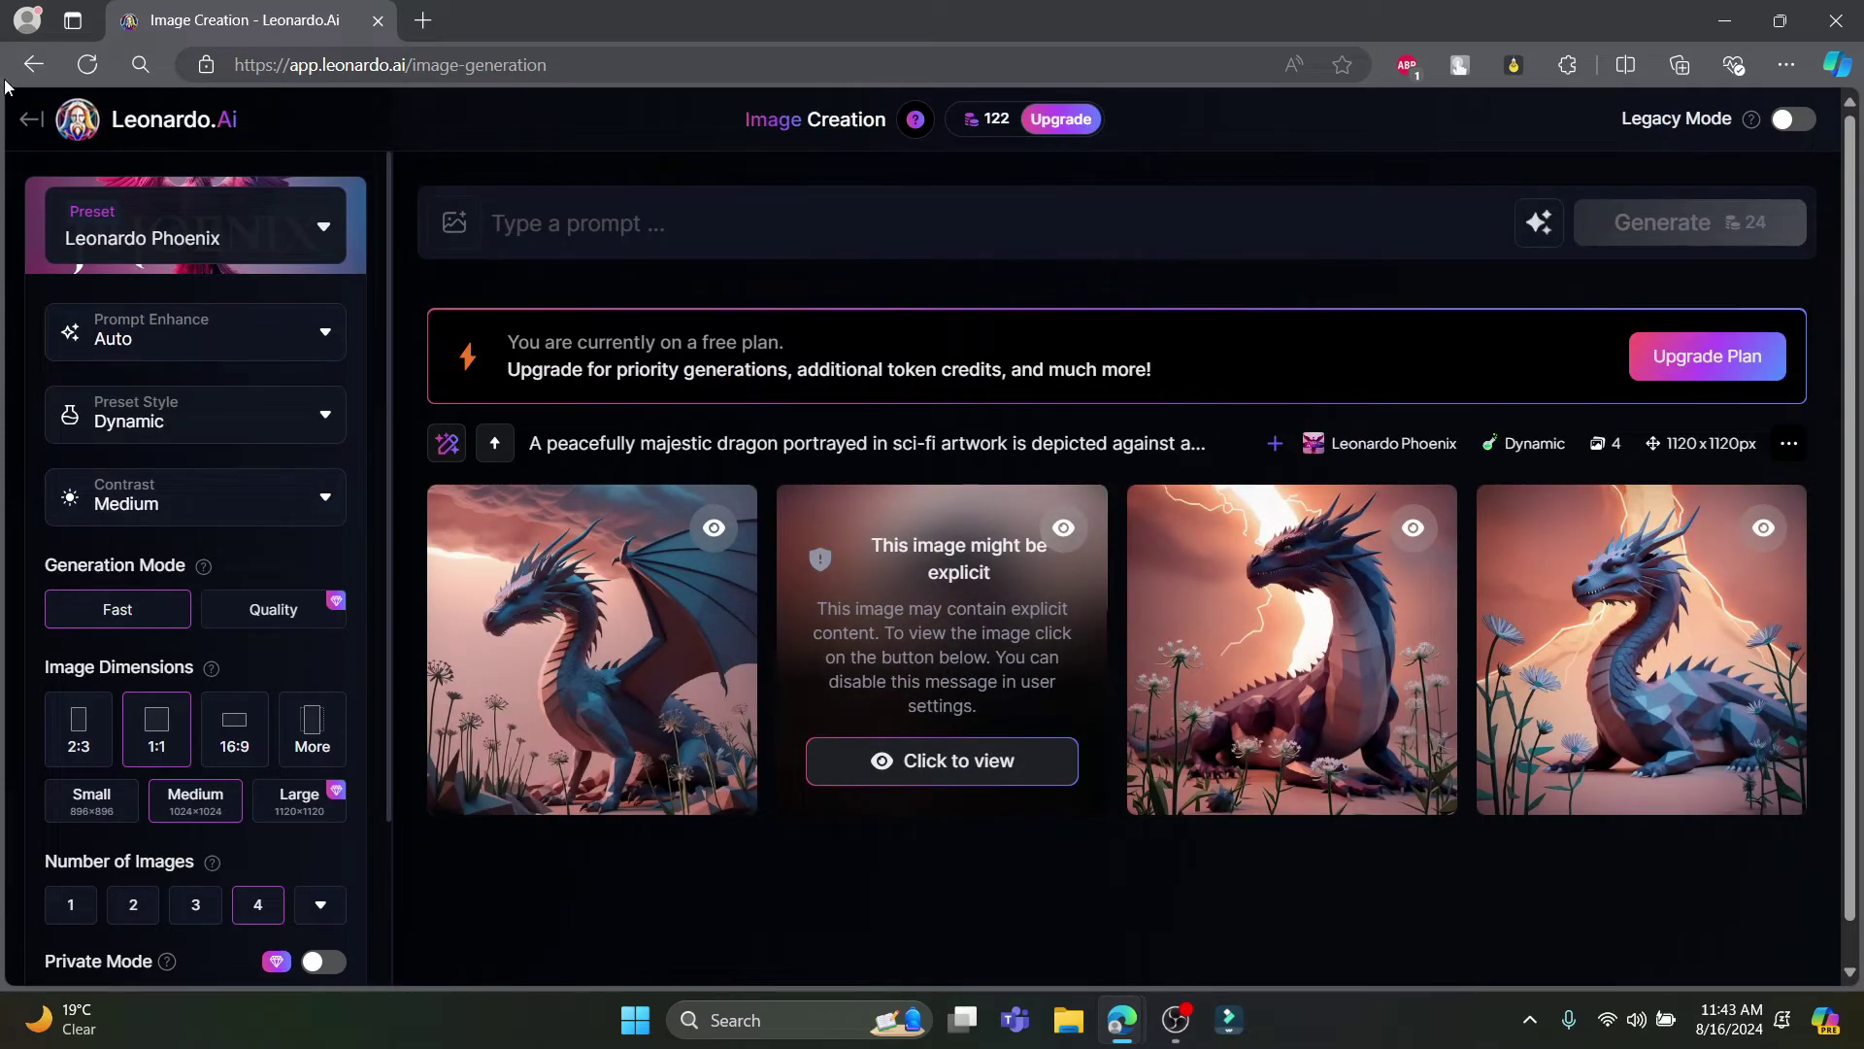
# Step: From Home's Community Creations, view the majestic lion image's prompt and settings, then close it
pyautogui.click(31, 119)
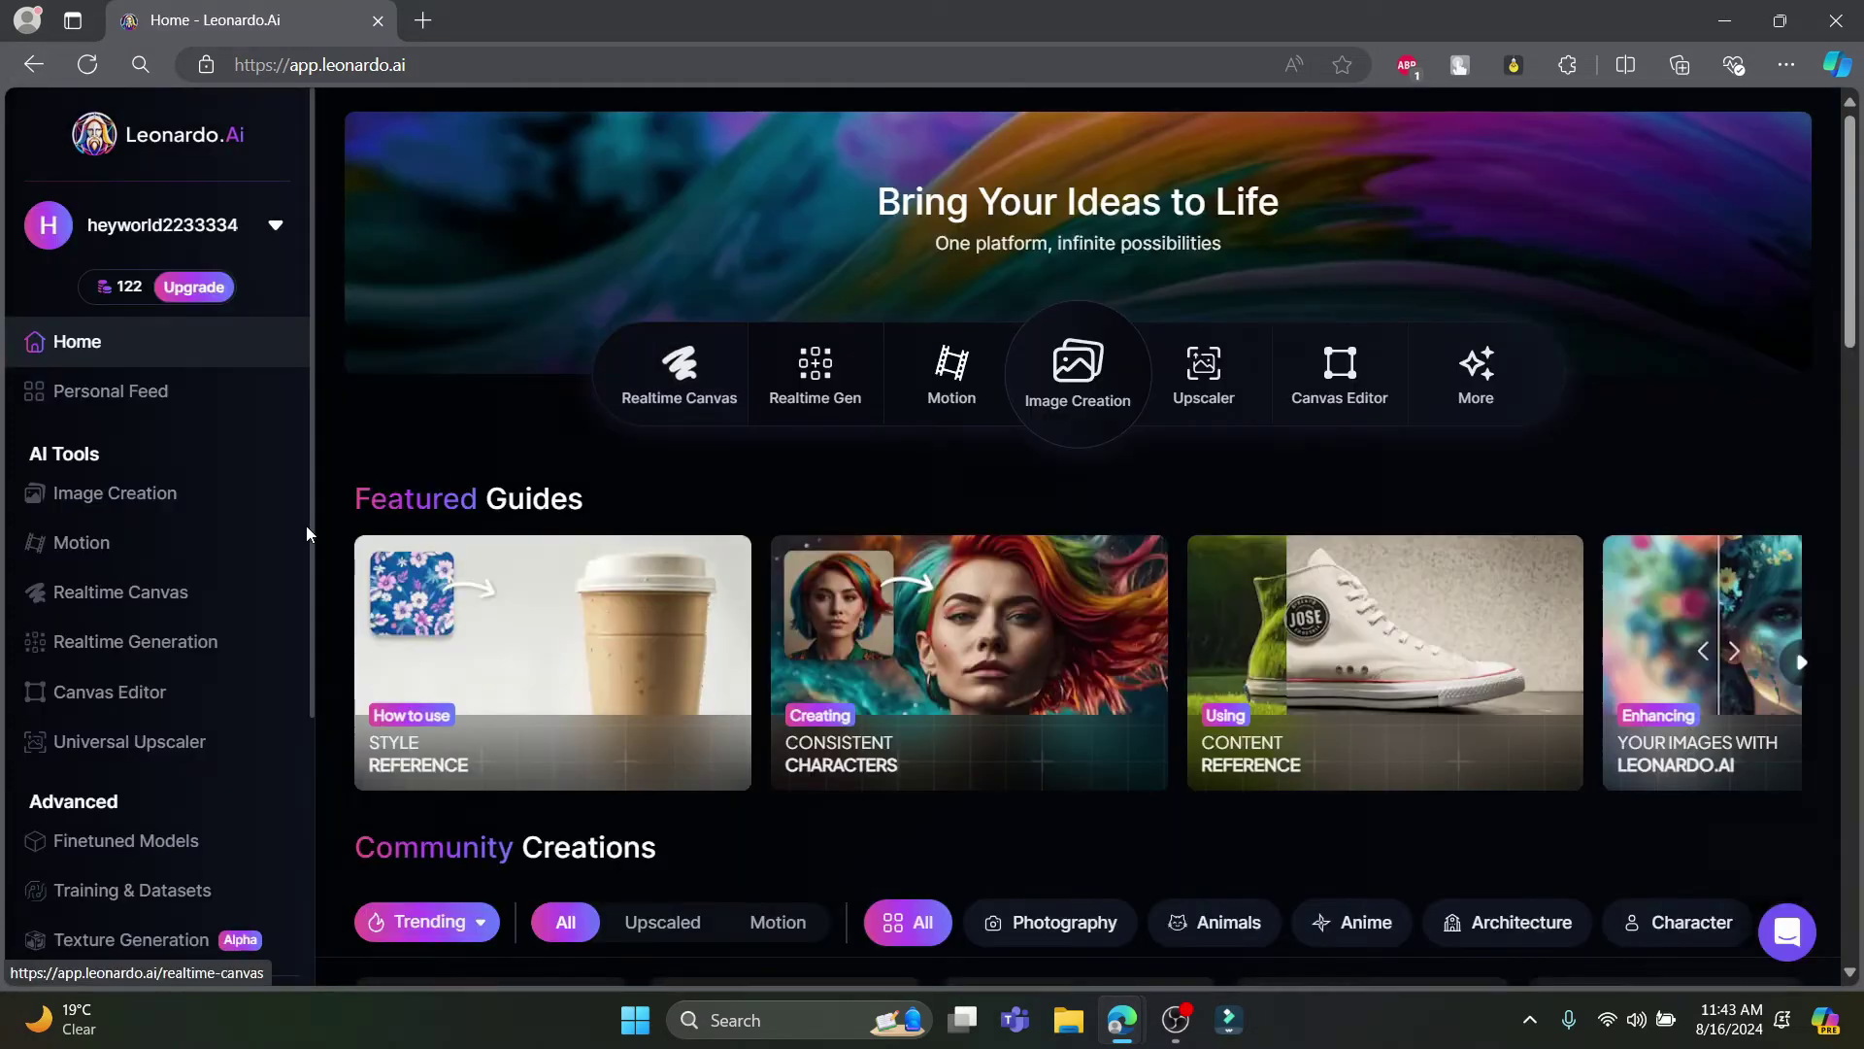
pyautogui.scroll(-2, 146, 728)
pyautogui.scroll(-1, 1452, 831)
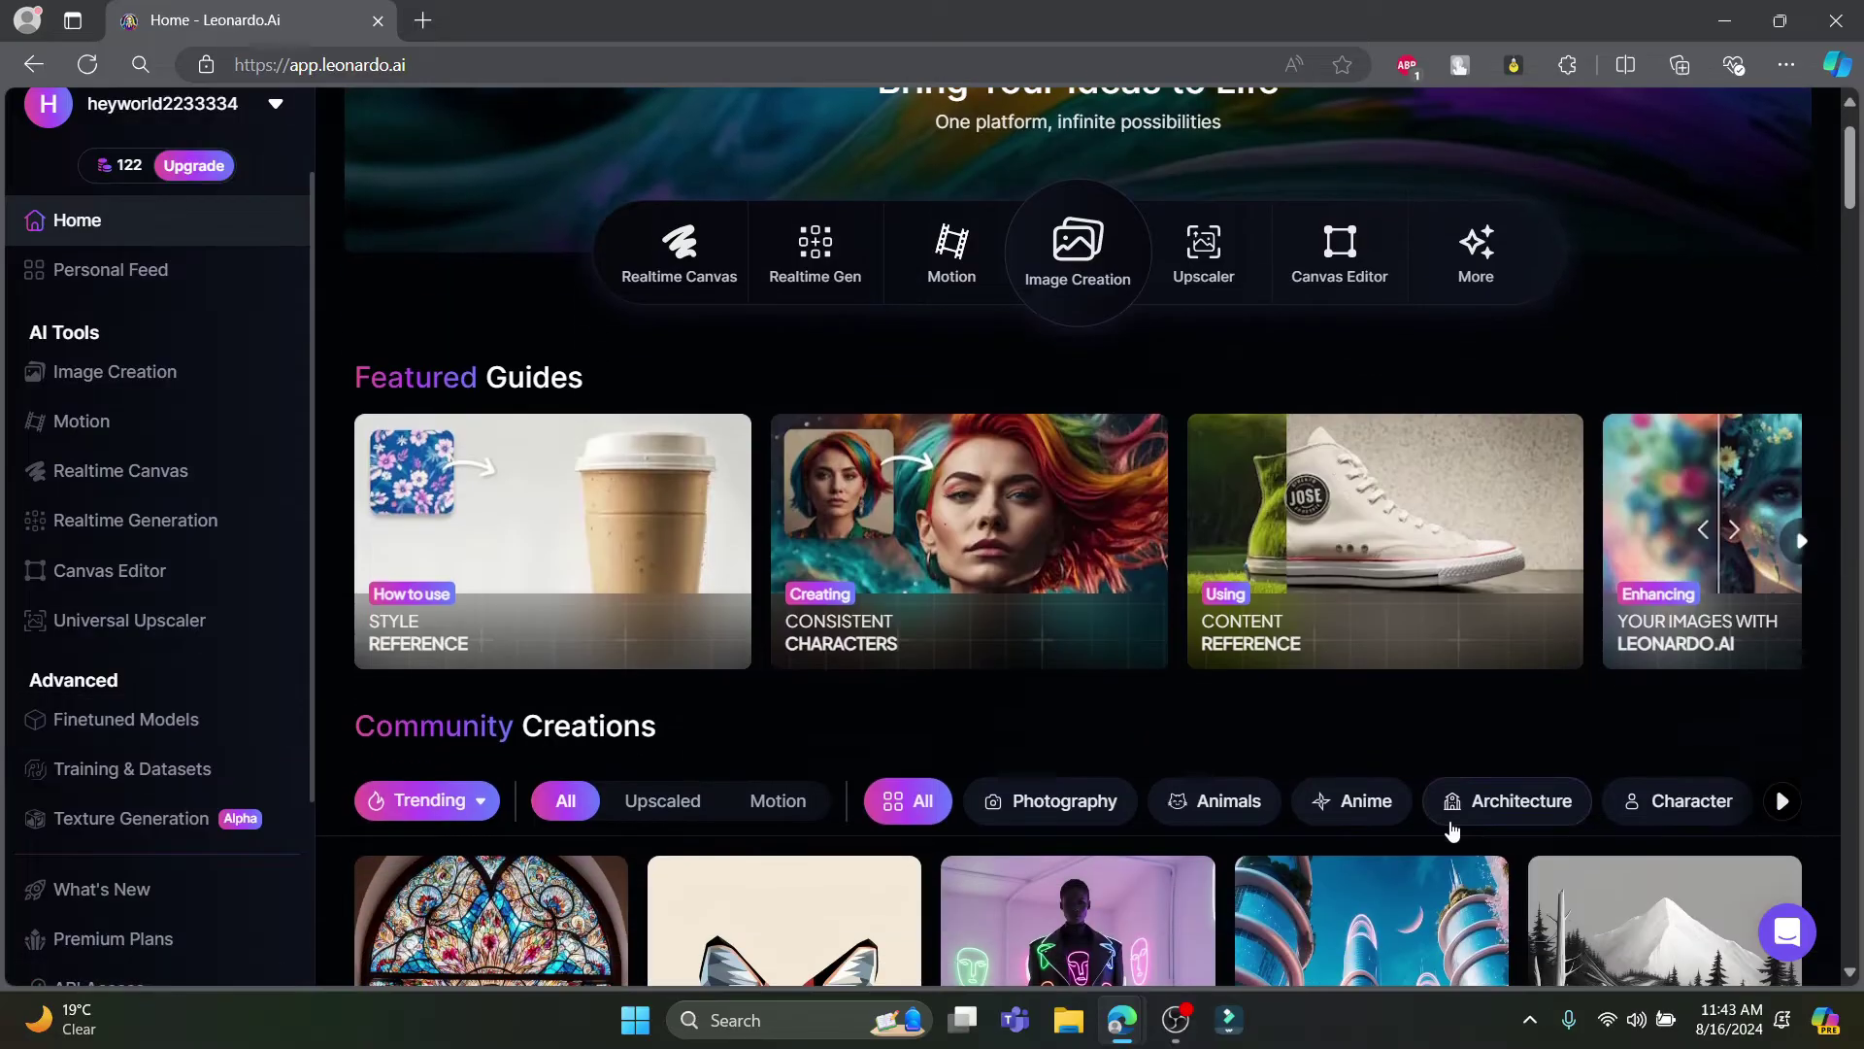
pyautogui.scroll(-2, 1048, 749)
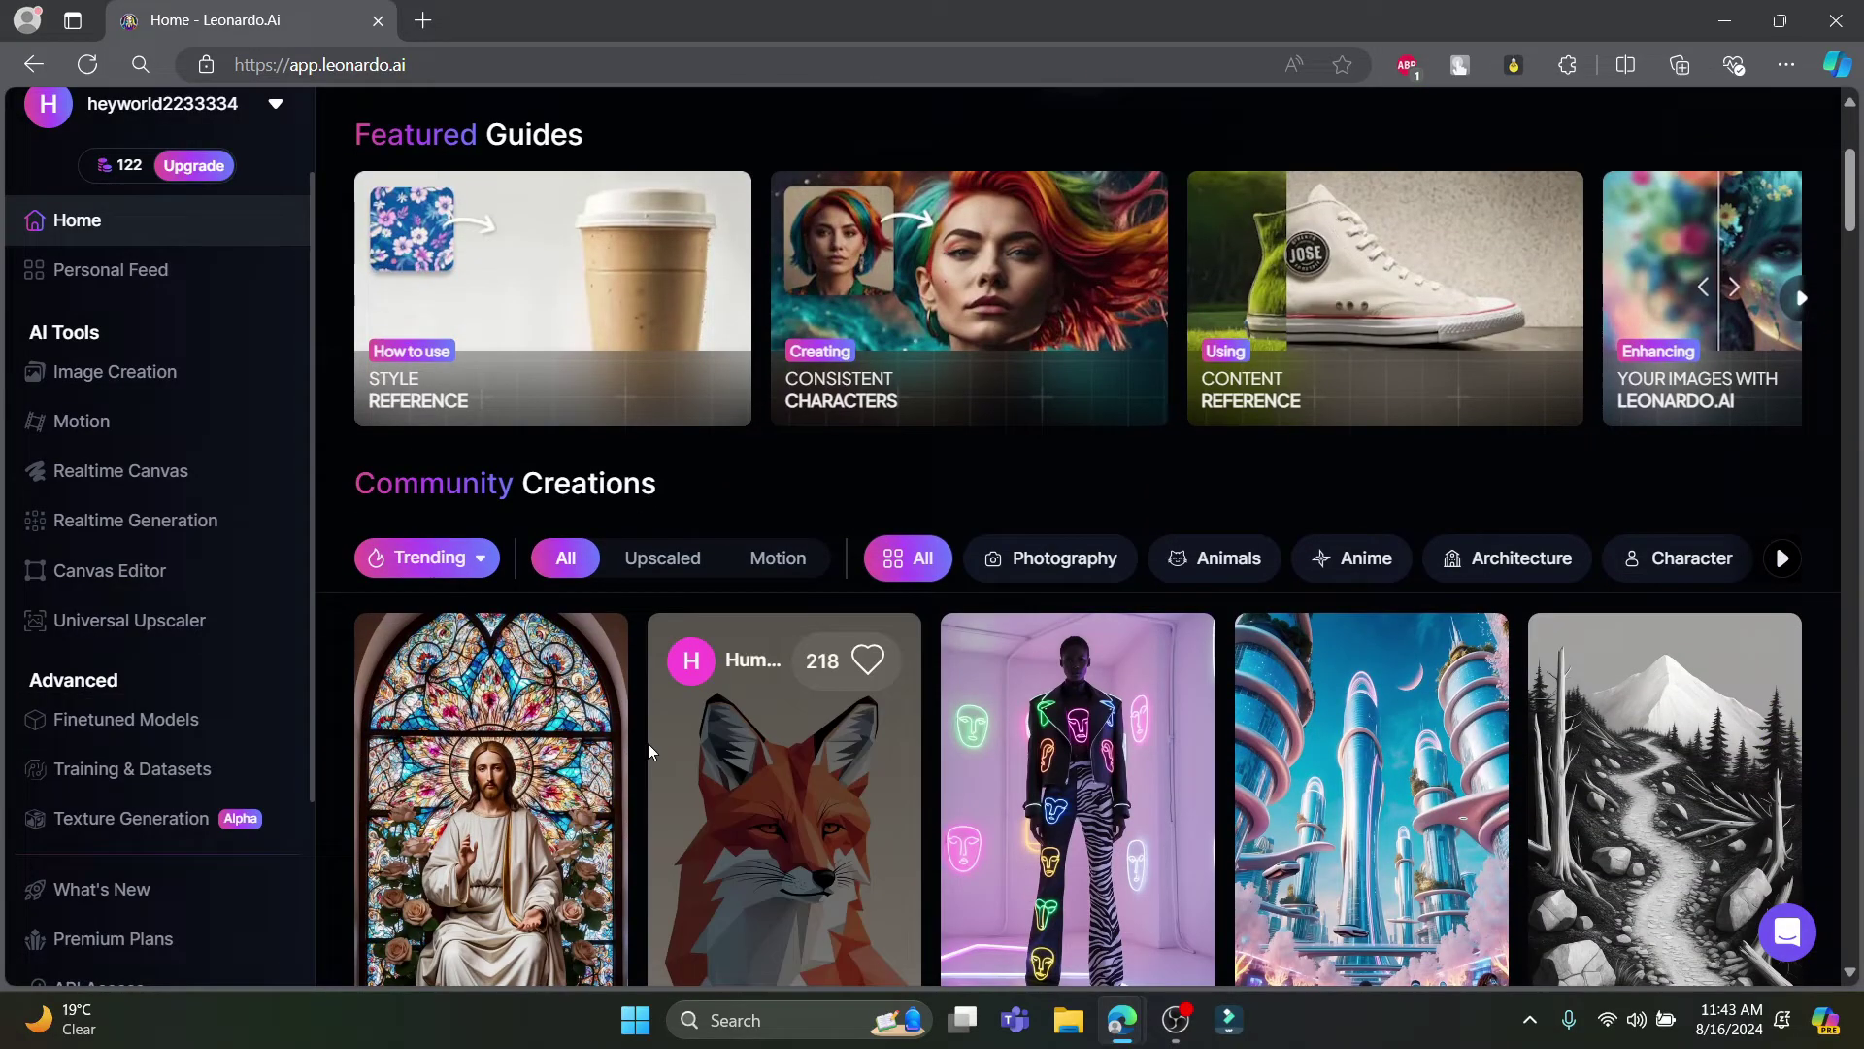
pyautogui.scroll(-3, 986, 741)
pyautogui.scroll(-1, 1556, 630)
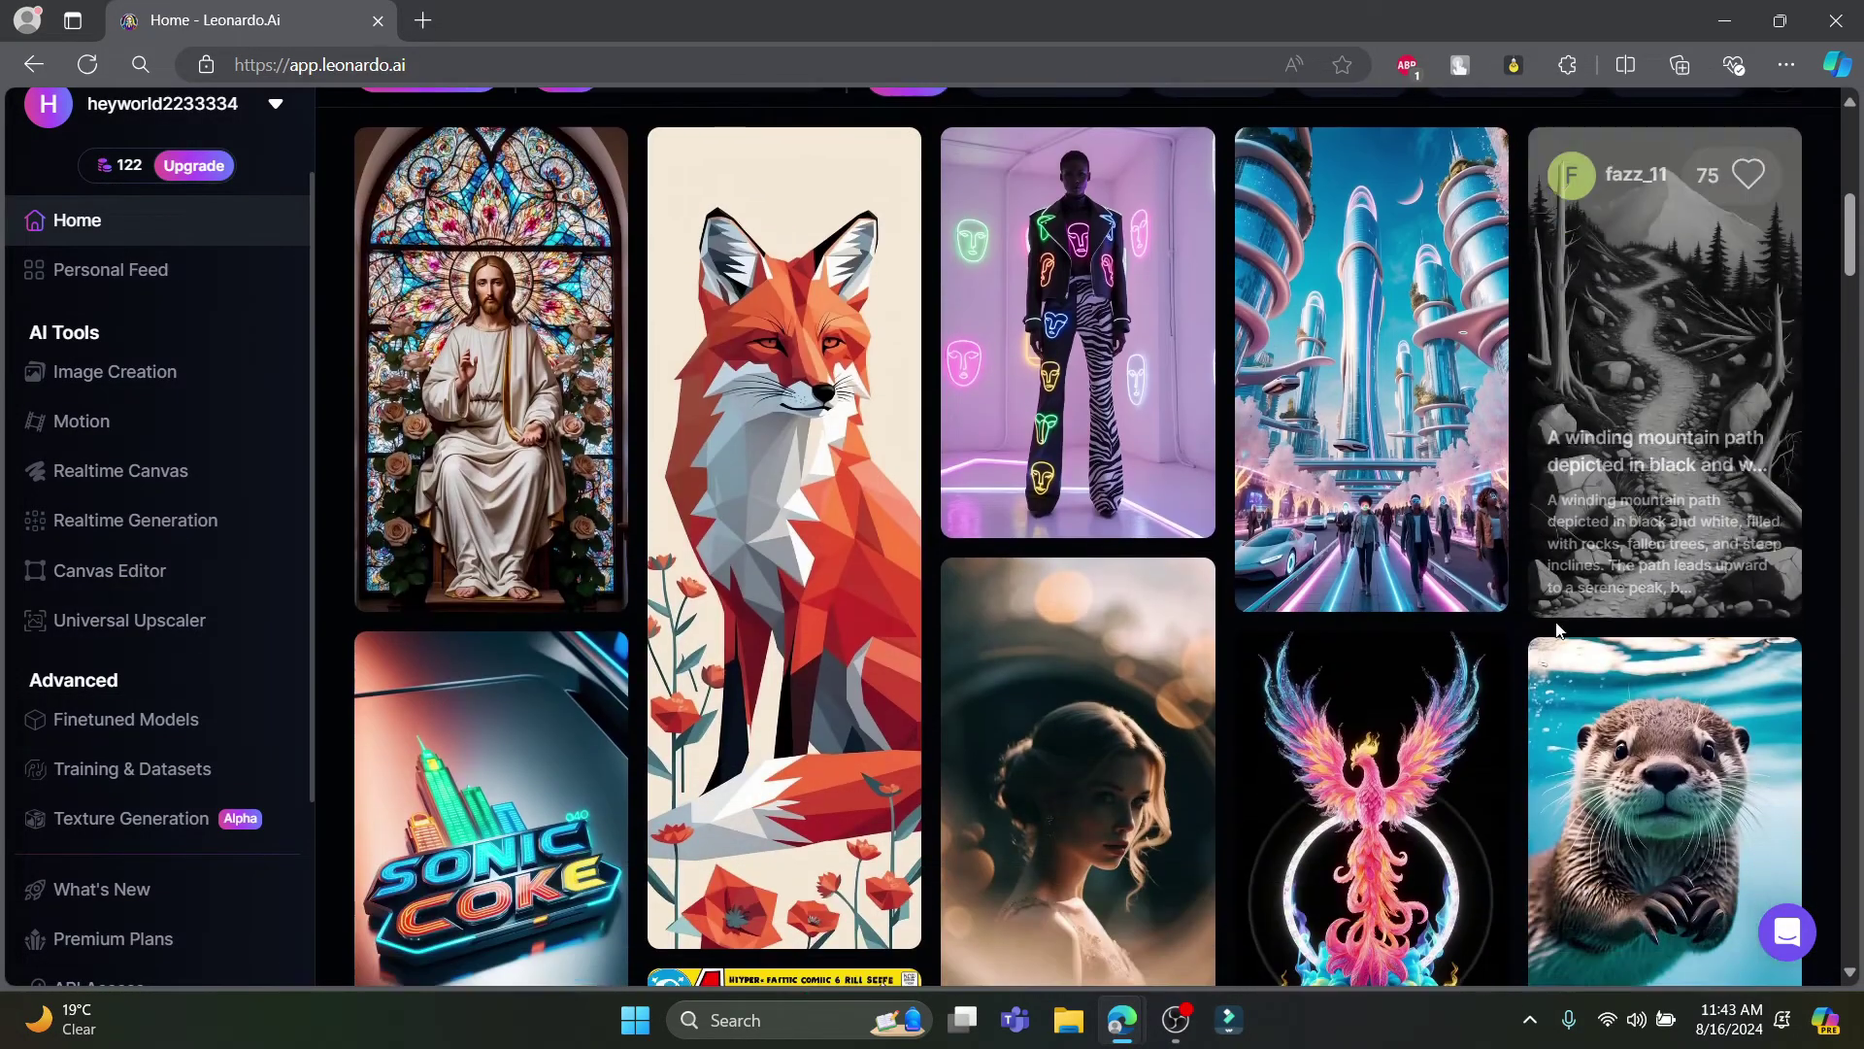
pyautogui.scroll(-3, 1557, 630)
pyautogui.scroll(-3, 1312, 640)
pyautogui.scroll(-3, 1093, 655)
pyautogui.scroll(-2, 975, 657)
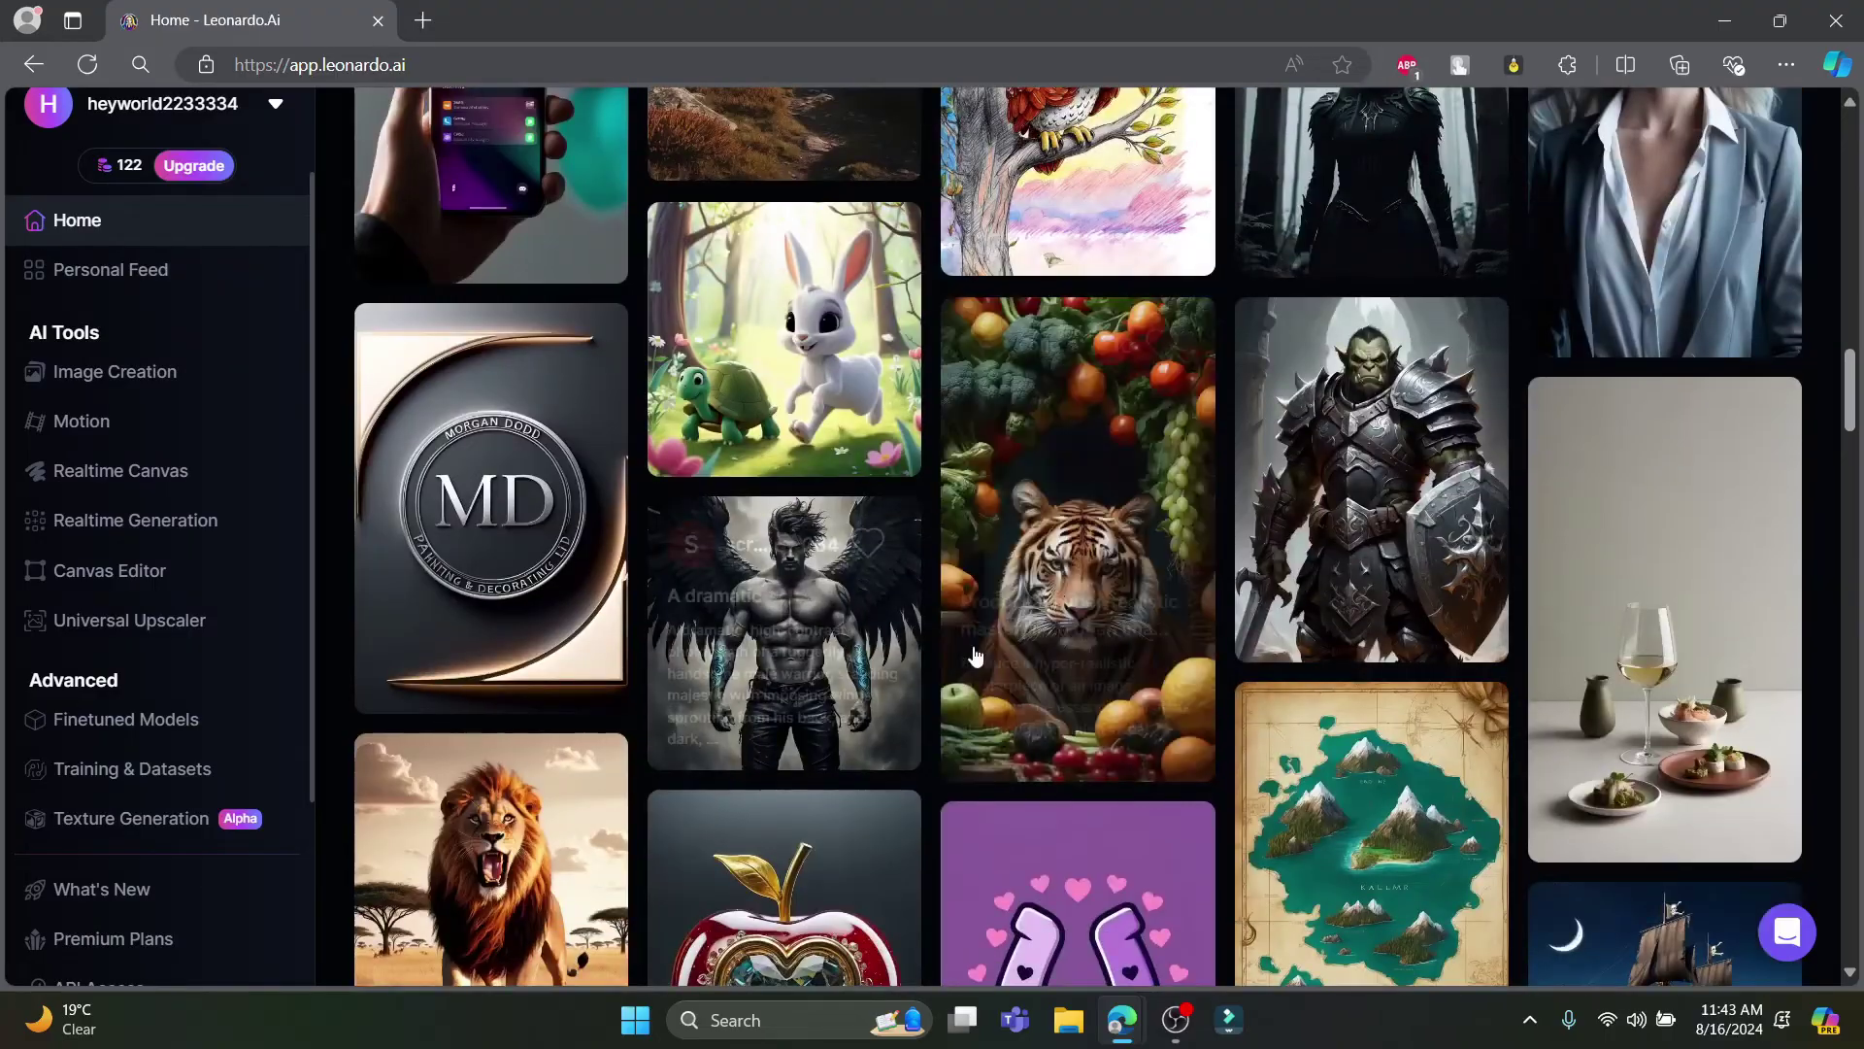
pyautogui.moveTo(490, 857)
pyautogui.click(544, 851)
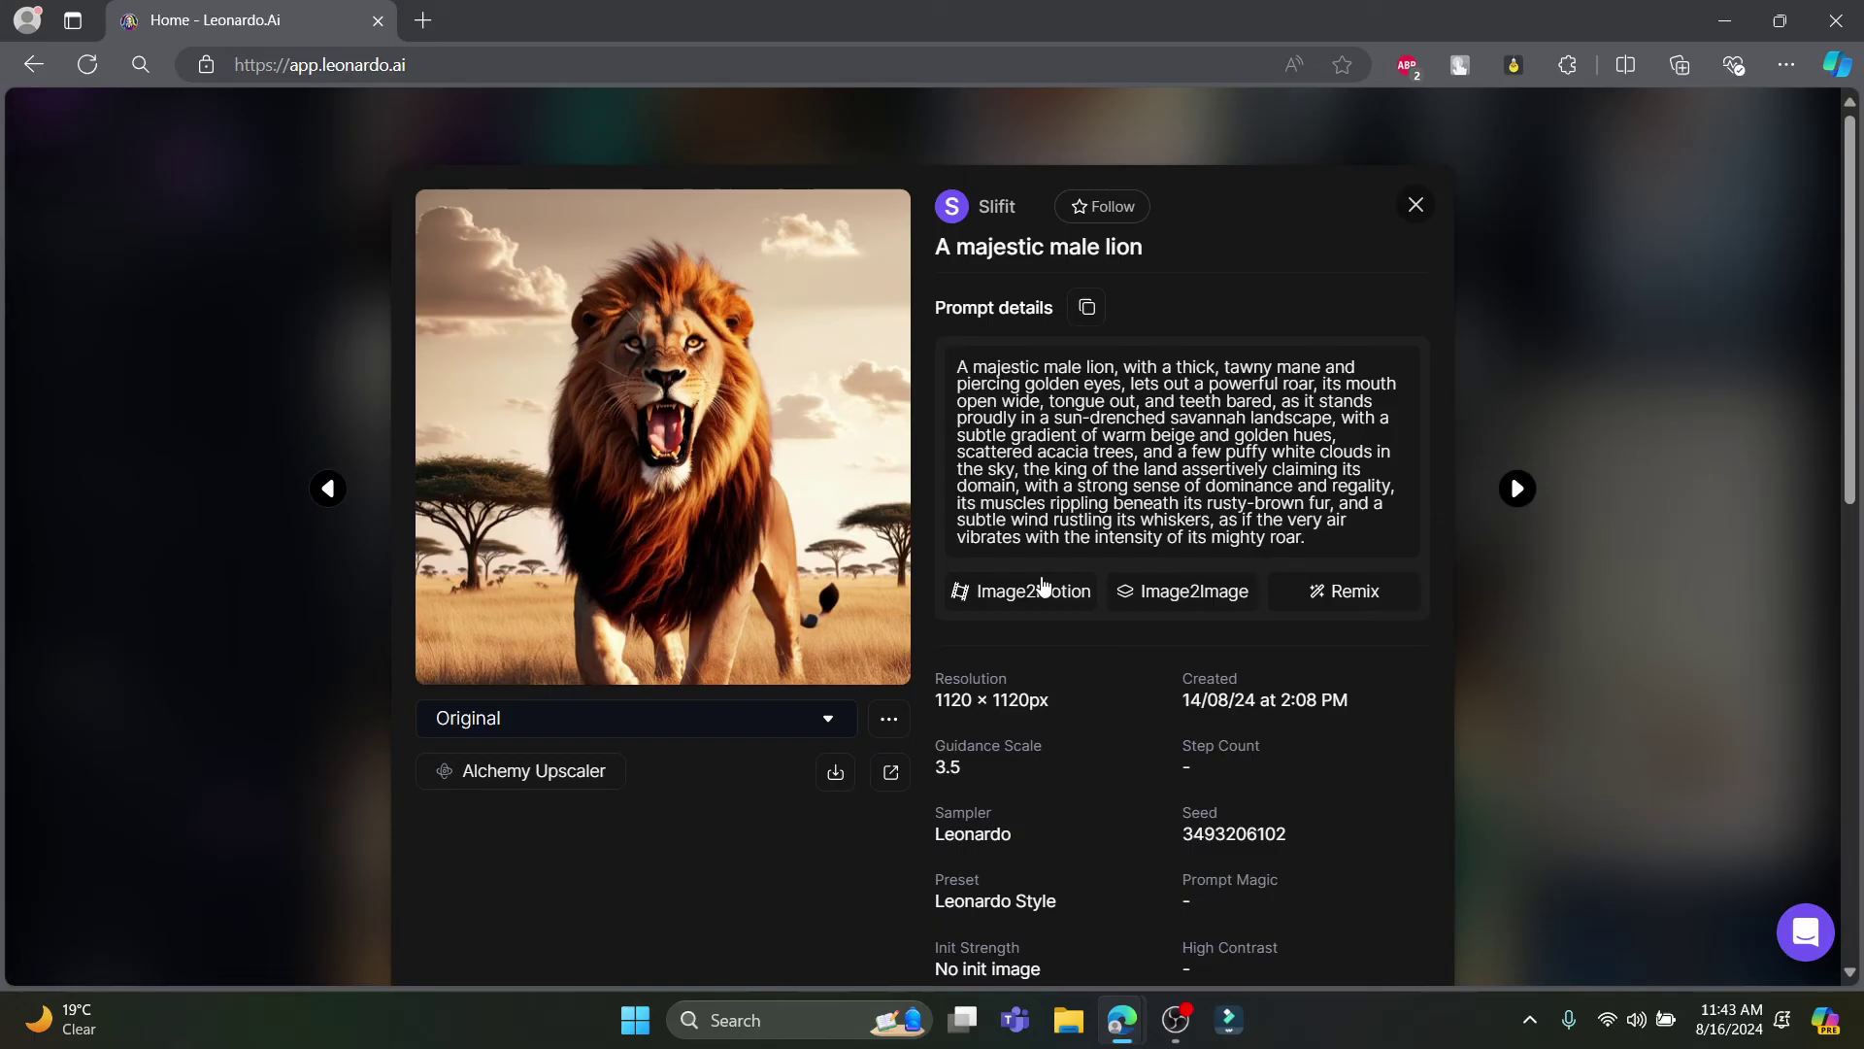
pyautogui.moveTo(975, 364); pyautogui.dragTo(1208, 383)
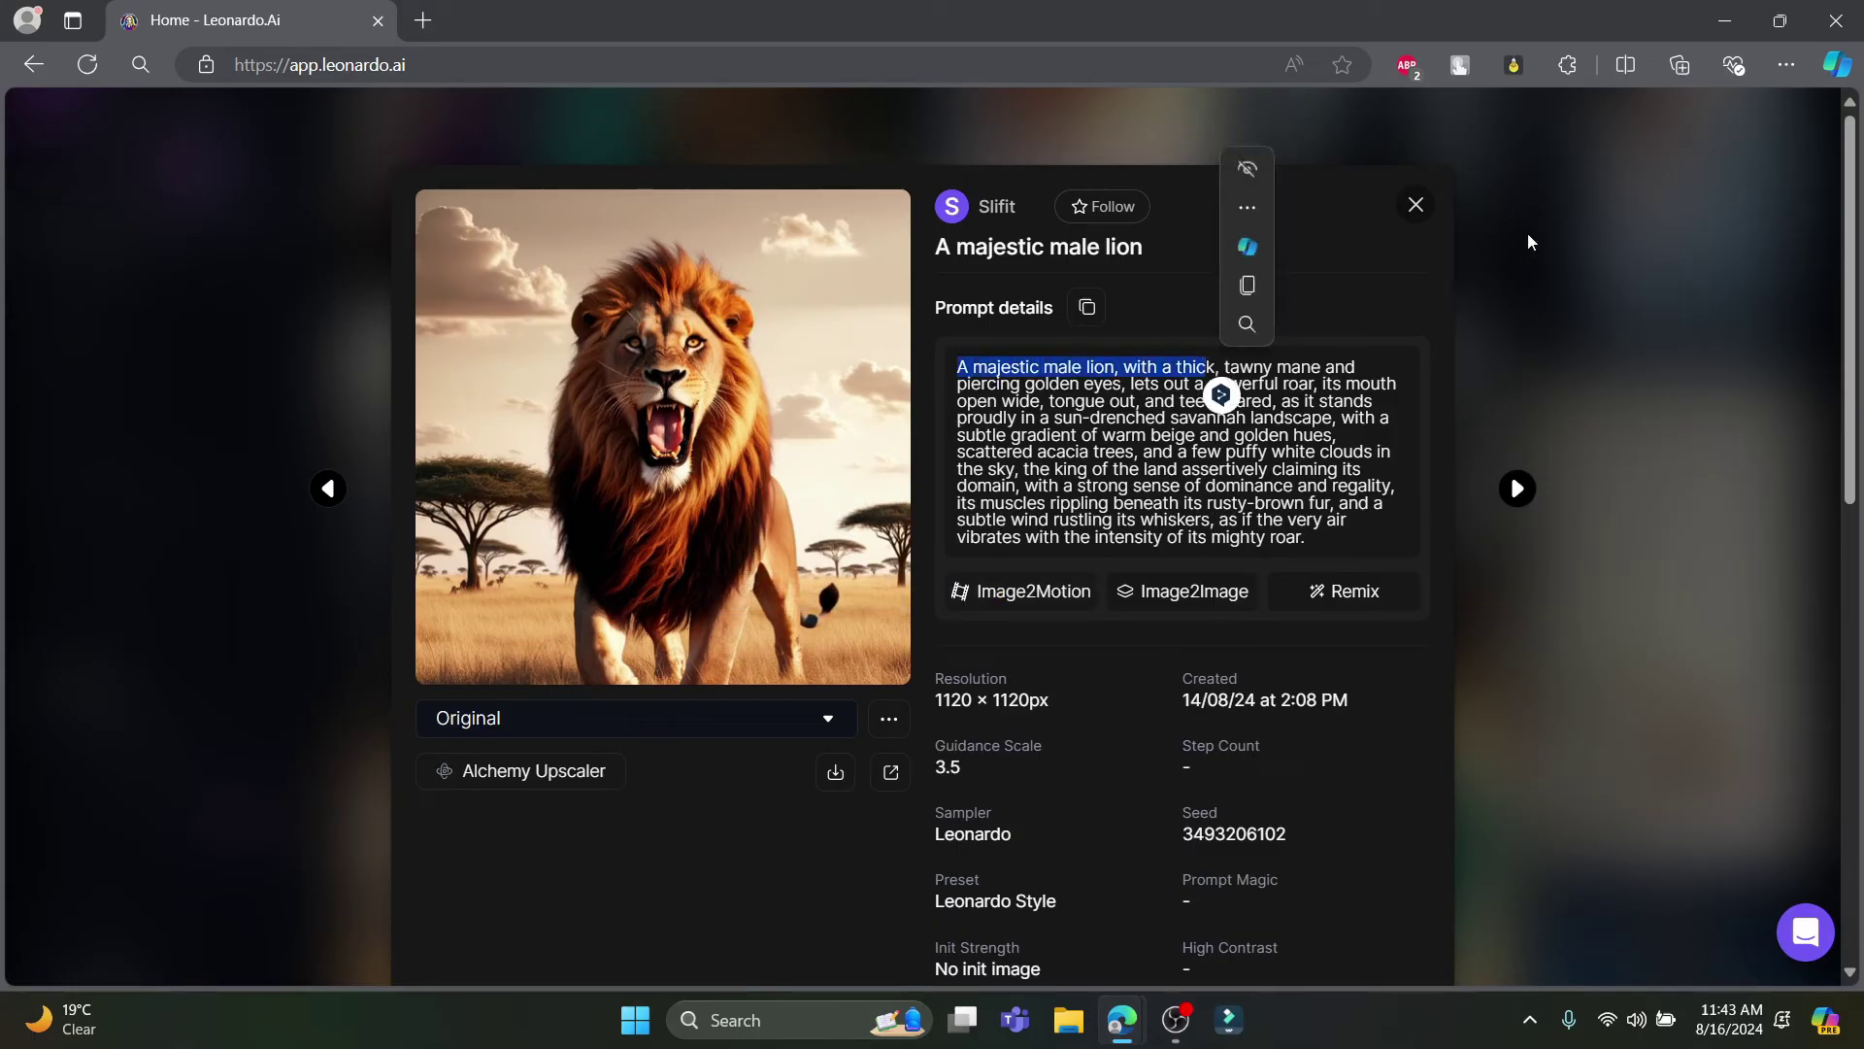
pyautogui.click(1415, 205)
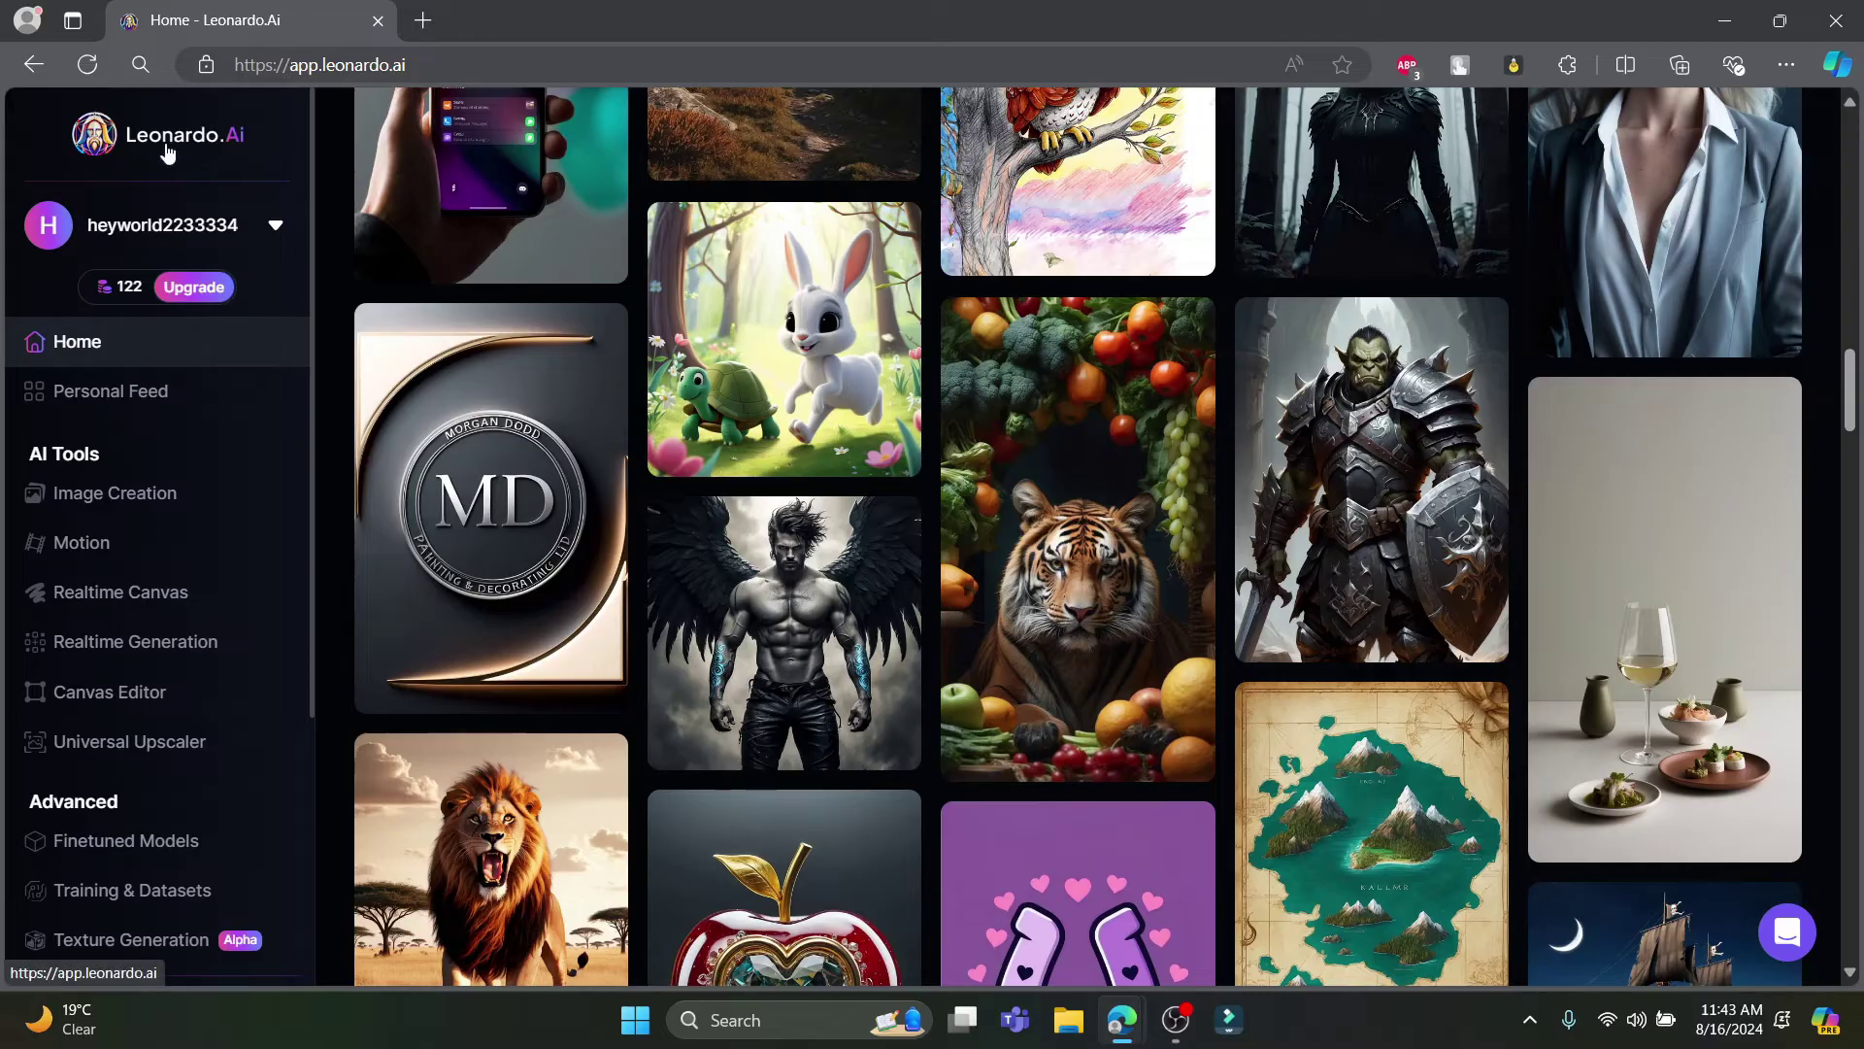
# Step: Return Home via the Personal Feed and open the RunQuest Dash graffiti image's detail page
pyautogui.click(108, 393)
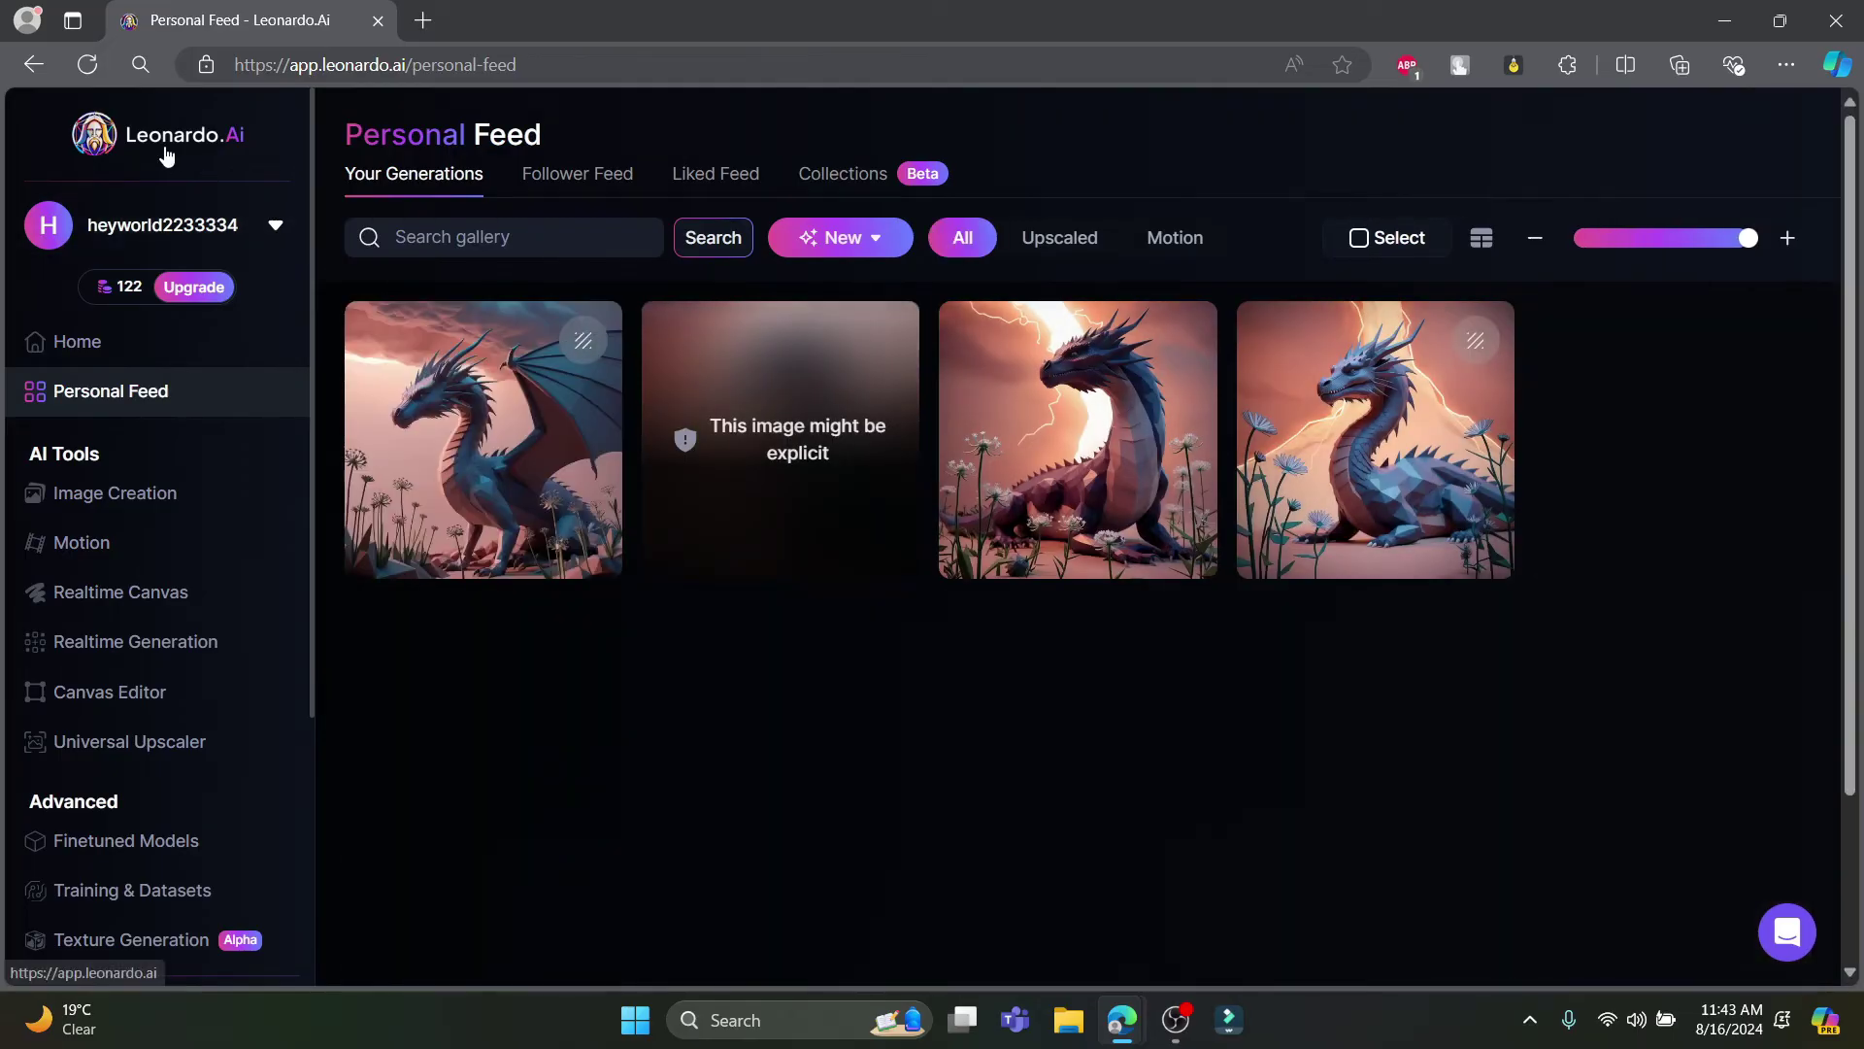
pyautogui.click(166, 153)
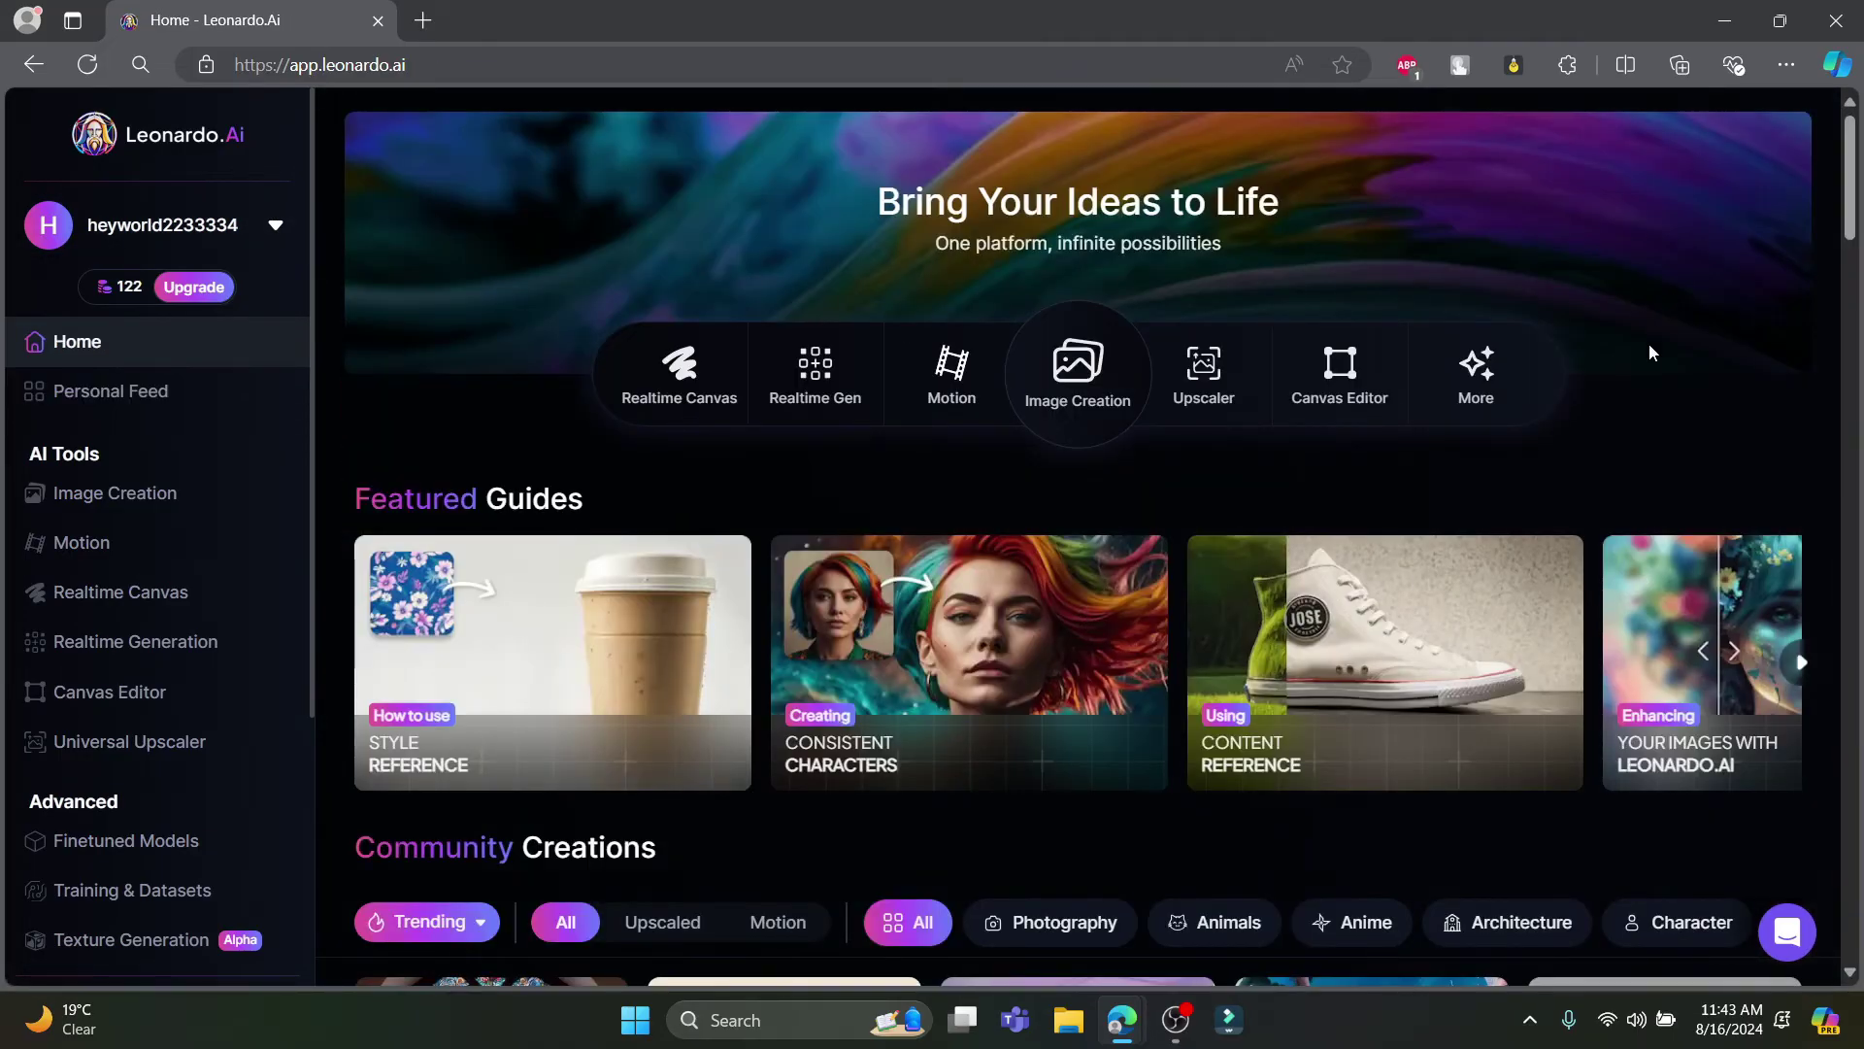
pyautogui.scroll(-3, 1651, 346)
pyautogui.scroll(-4, 1675, 393)
pyautogui.scroll(-1, 1673, 580)
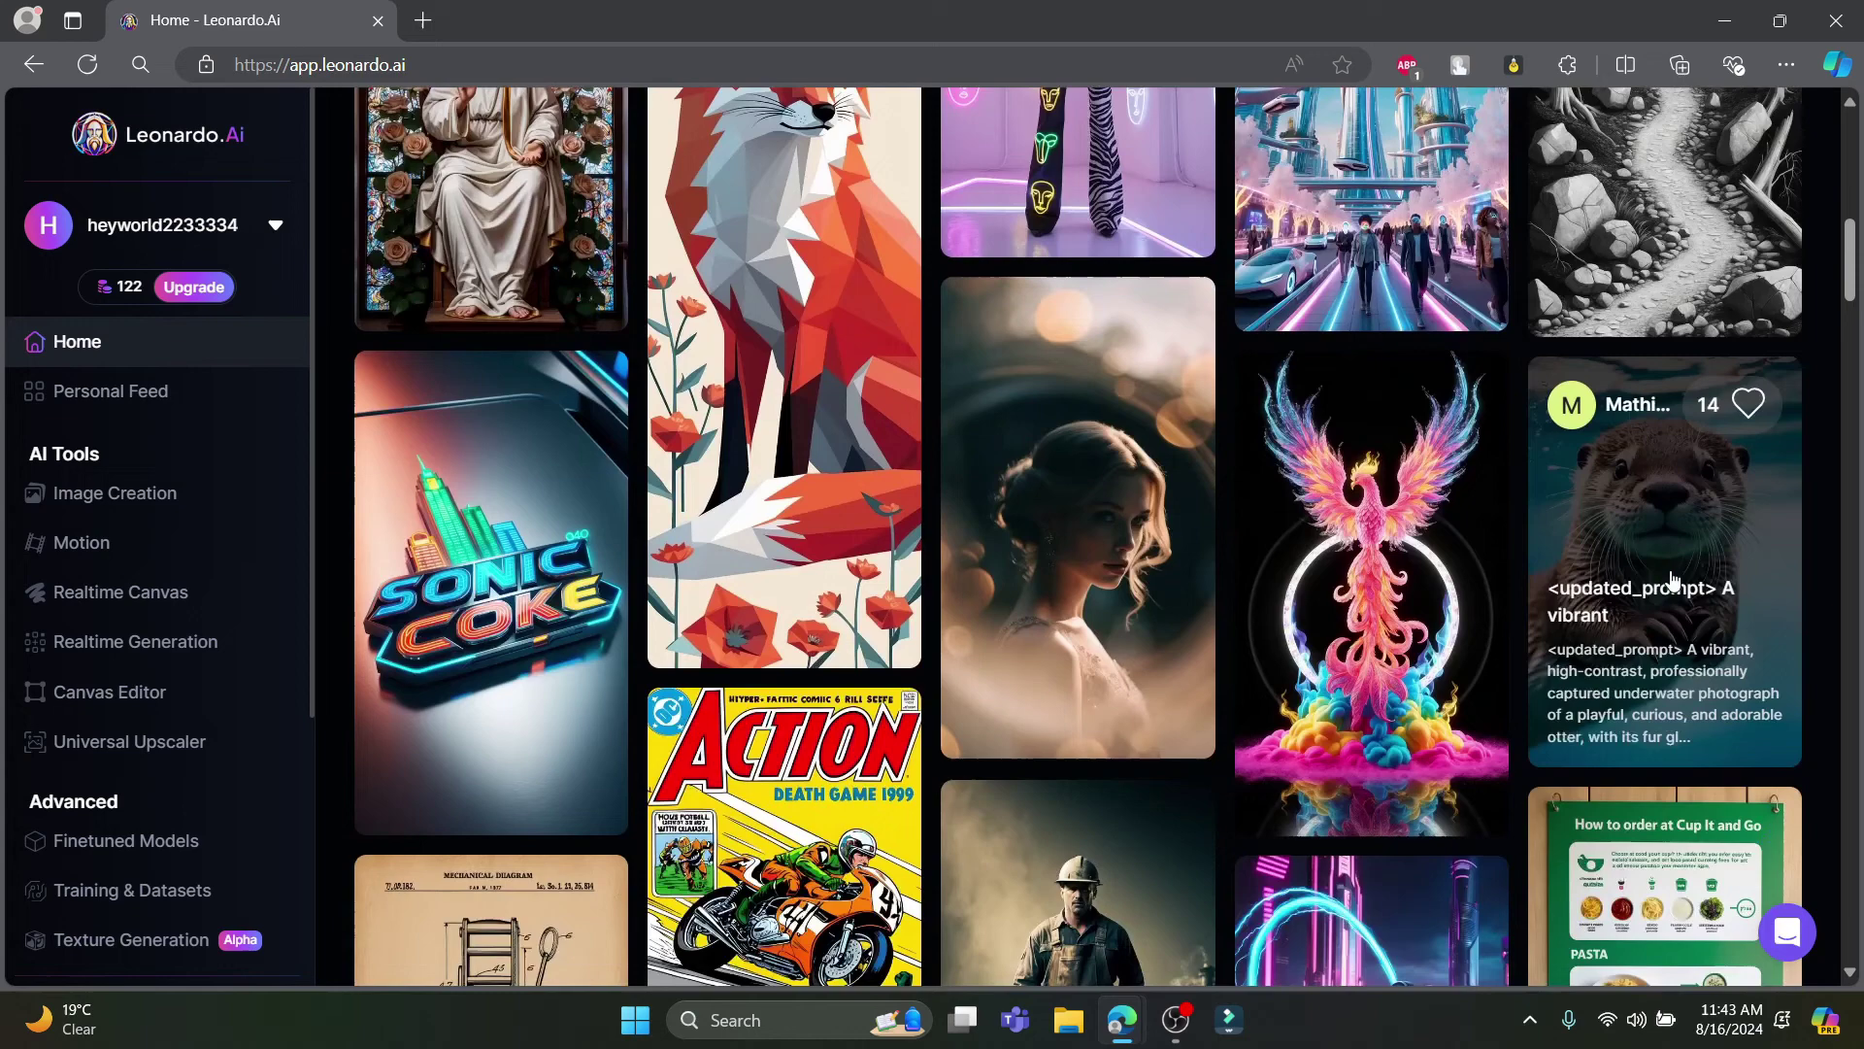
pyautogui.scroll(-3, 1672, 579)
pyautogui.scroll(-1, 1673, 580)
pyautogui.scroll(-1, 1672, 580)
pyautogui.scroll(-1, 1673, 580)
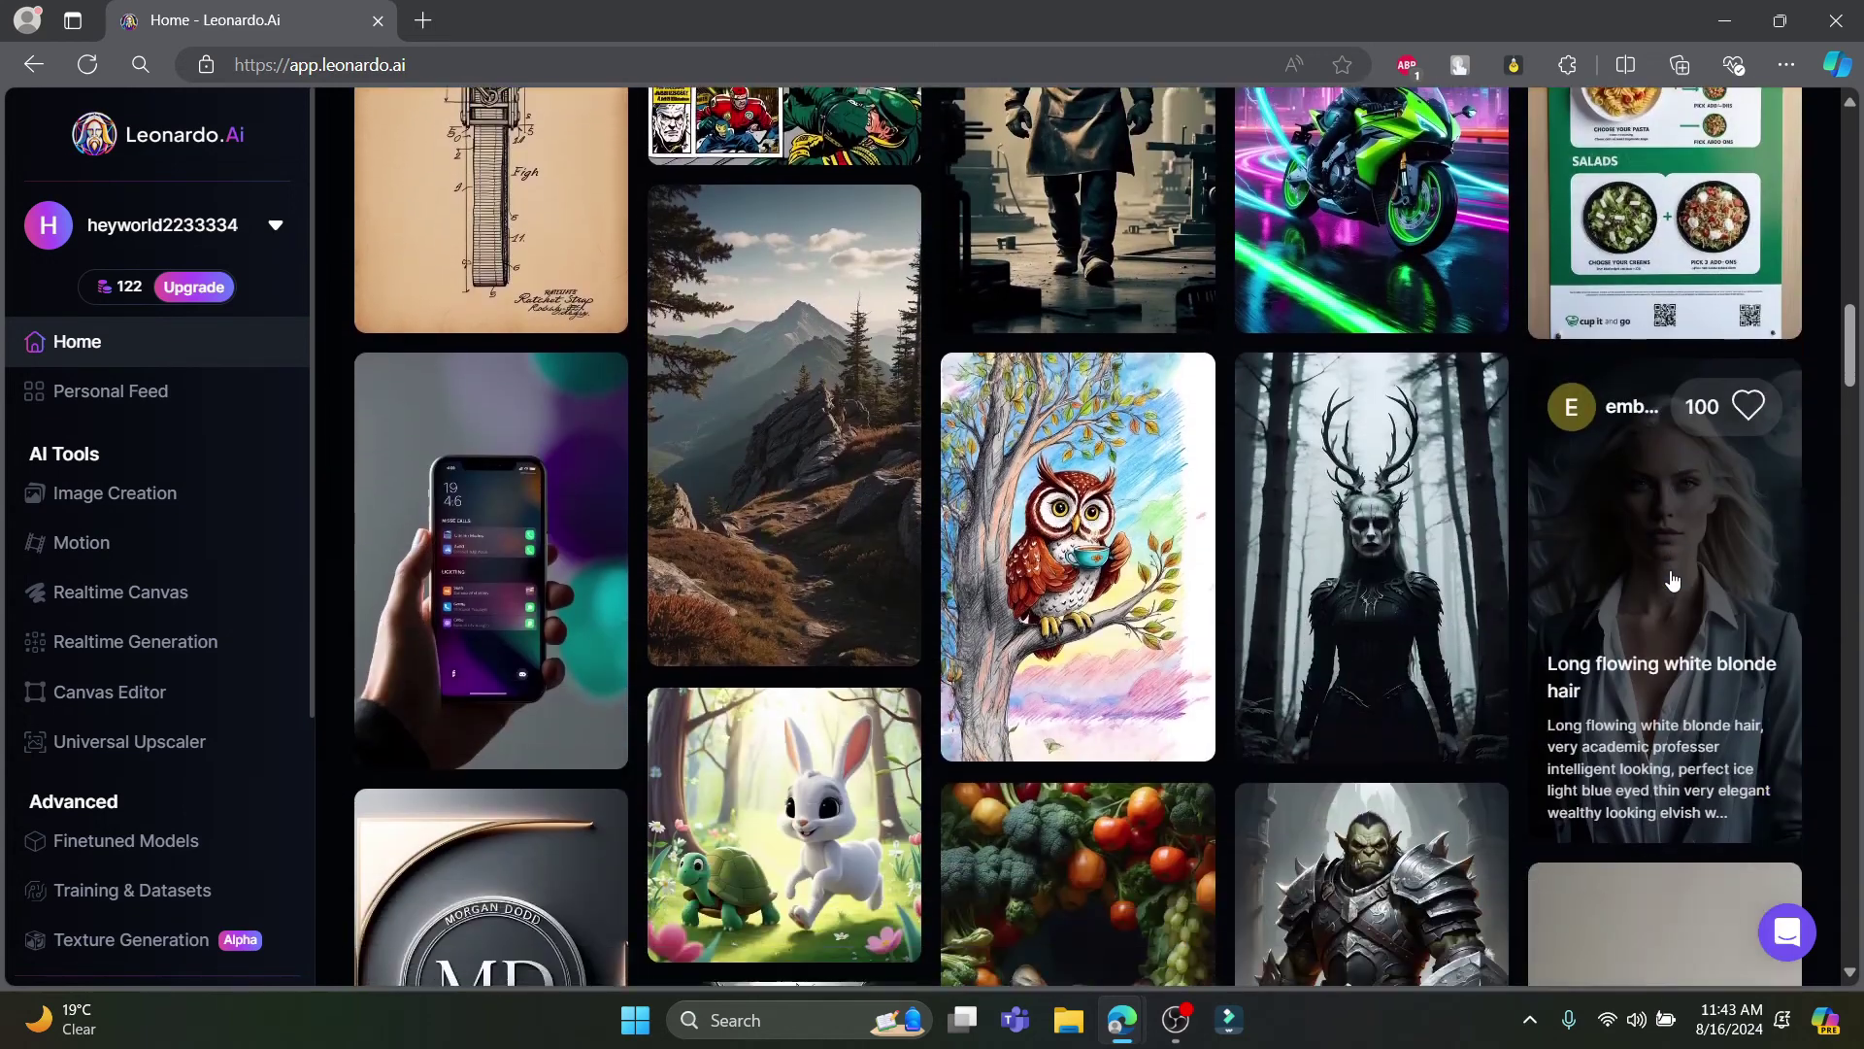
pyautogui.scroll(-2, 1672, 581)
pyautogui.scroll(-2, 1672, 580)
pyautogui.scroll(-2, 1672, 581)
pyautogui.scroll(-3, 1673, 579)
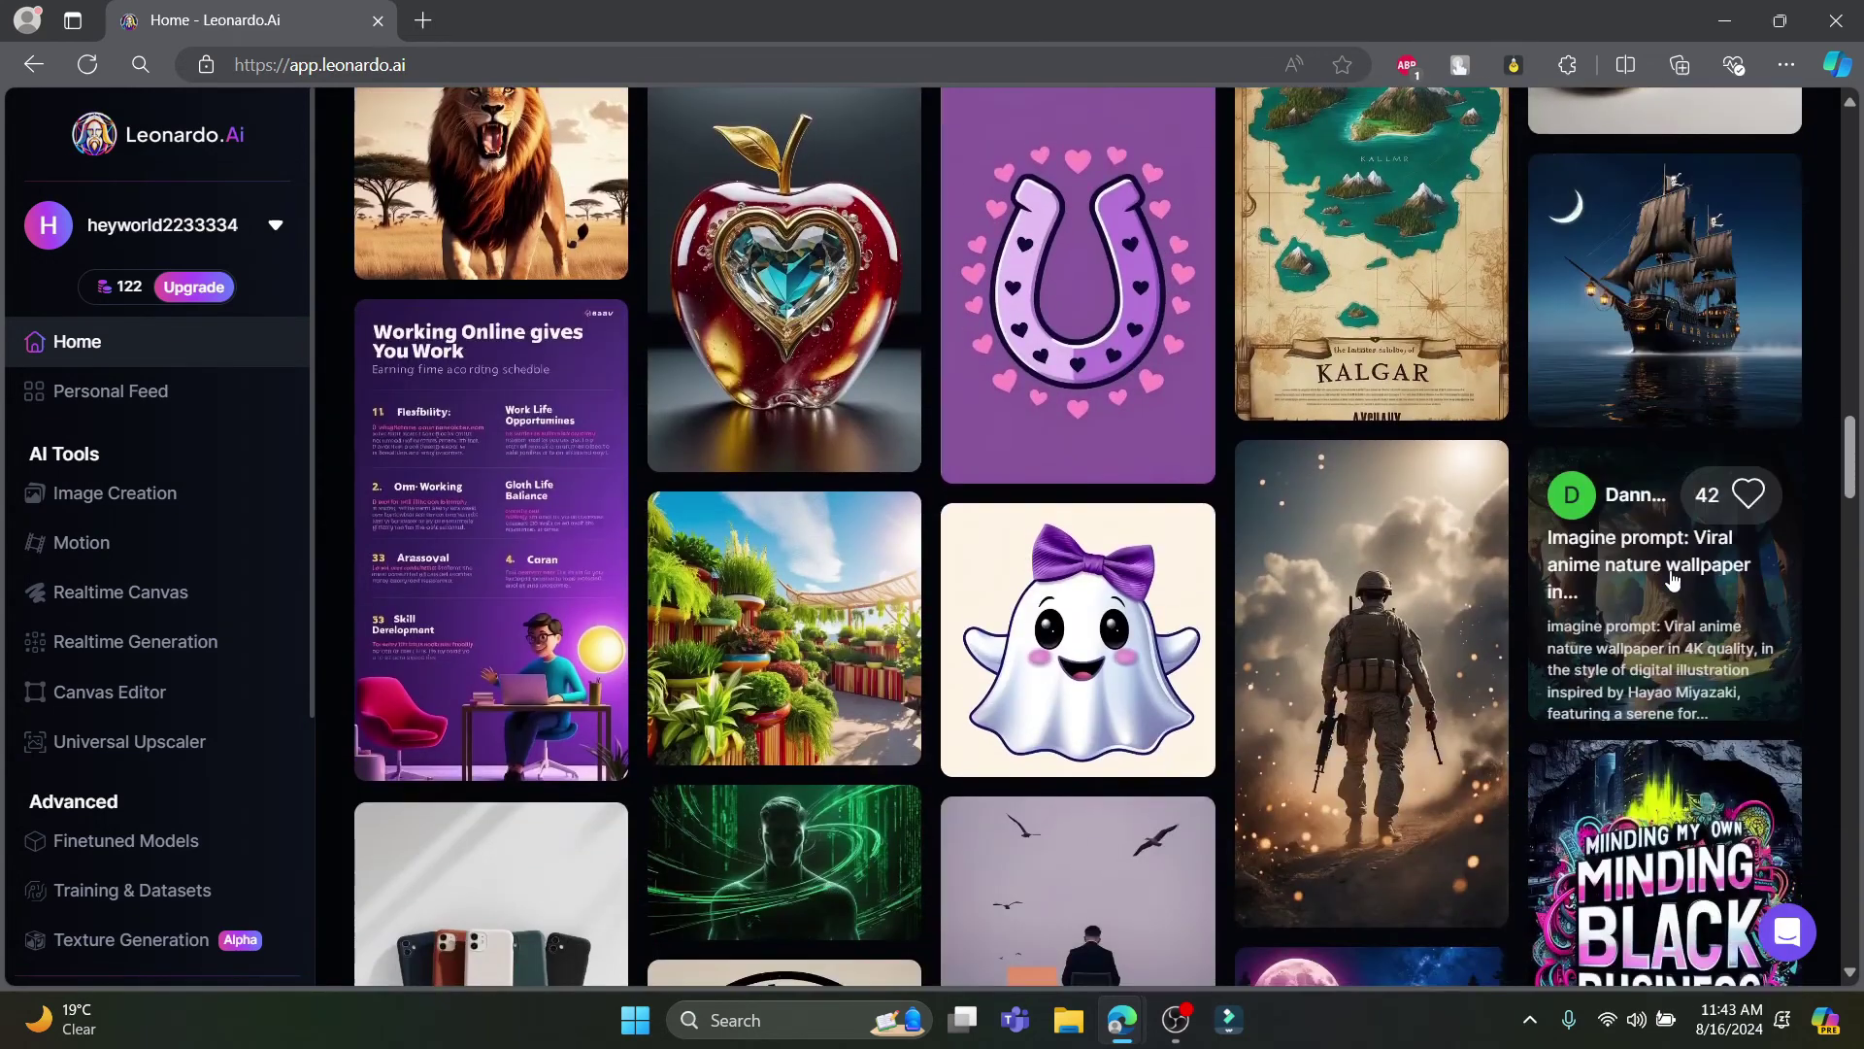
pyautogui.scroll(-1, 1672, 580)
pyautogui.scroll(-3, 1672, 580)
pyautogui.scroll(-2, 1672, 581)
pyautogui.scroll(-1, 1673, 579)
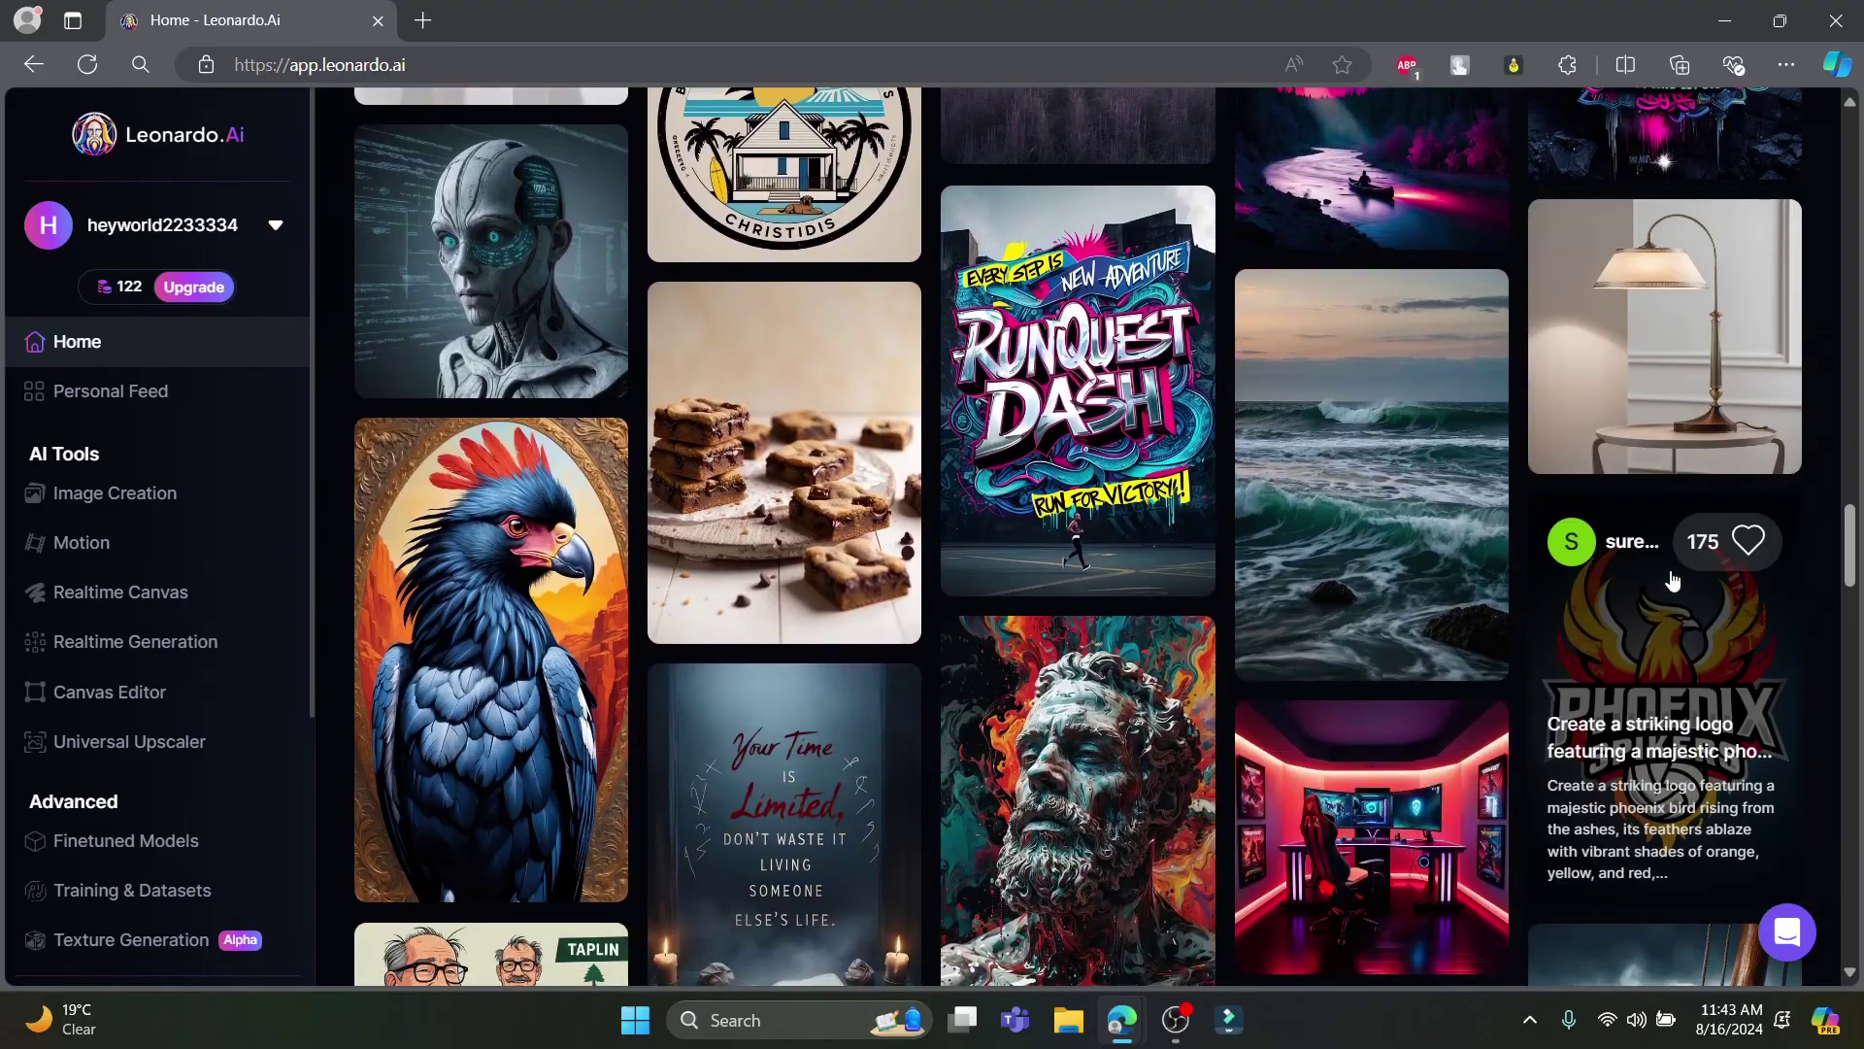
pyautogui.rightClick(1672, 579)
pyautogui.click(1118, 365)
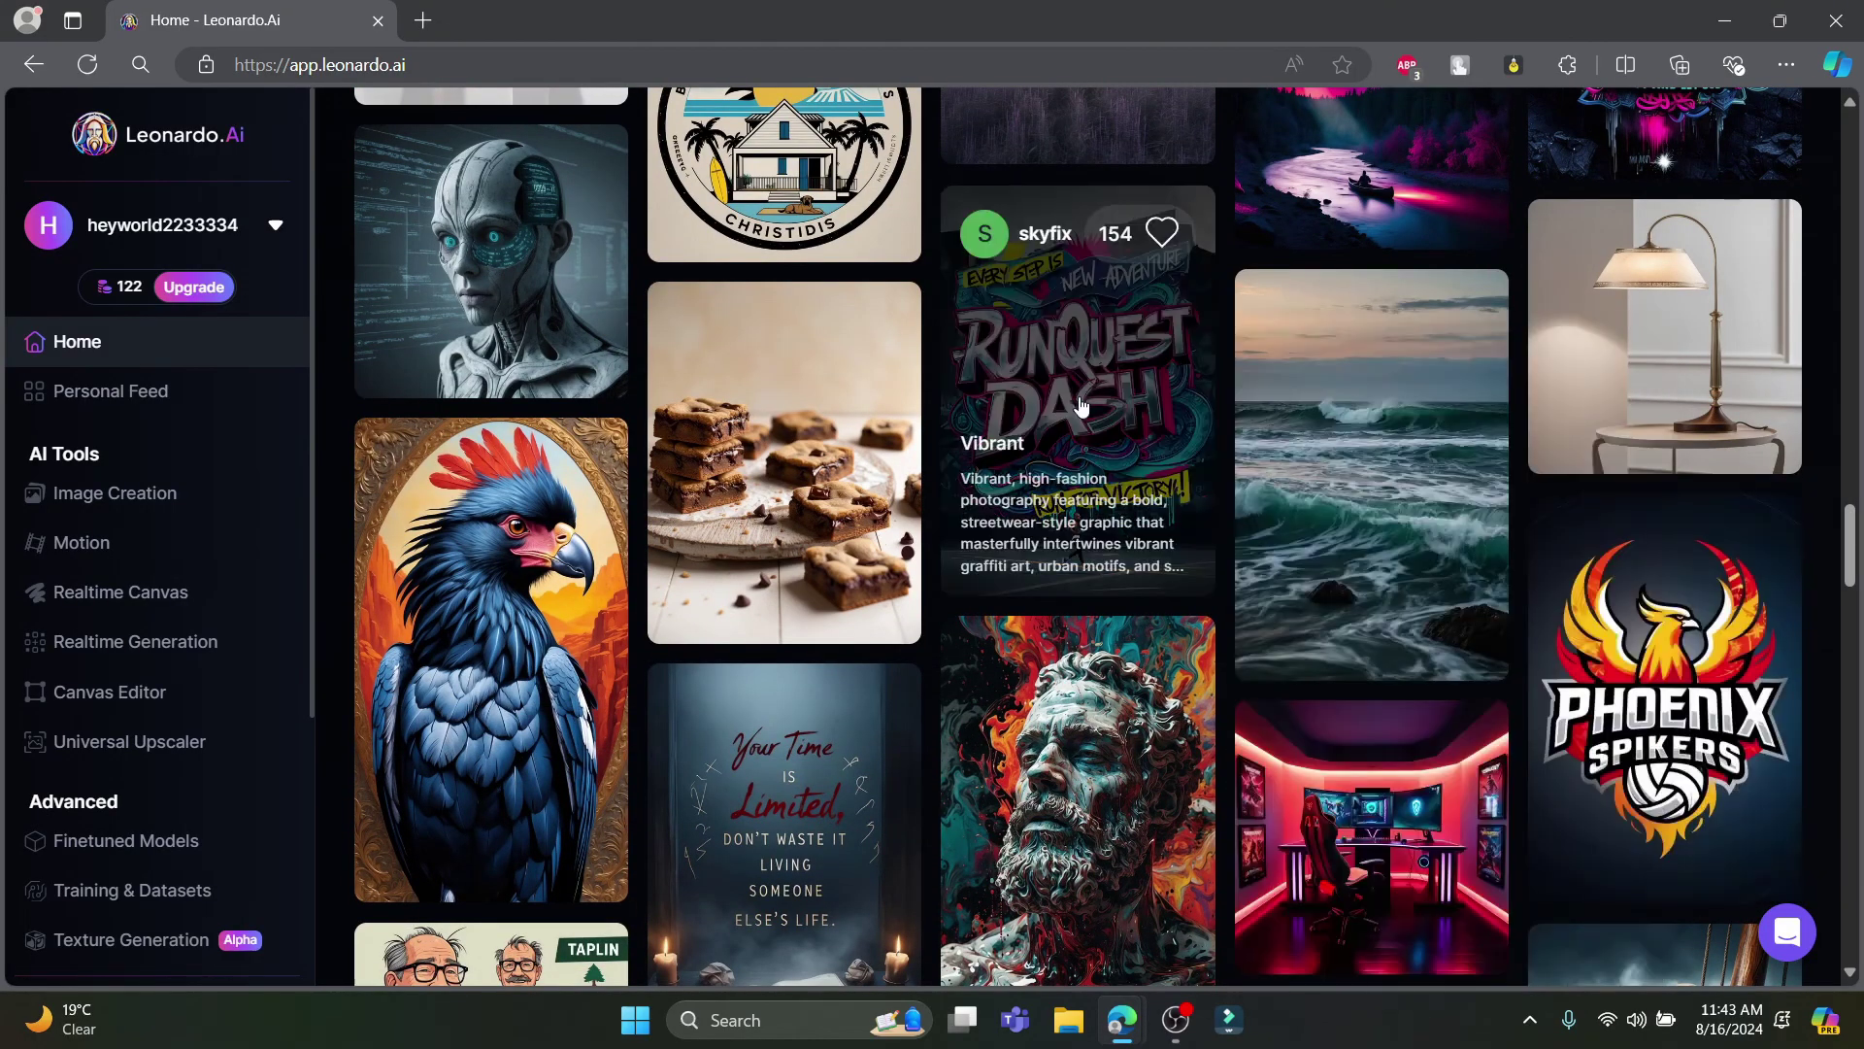
pyautogui.scroll(-1, 1330, 661)
pyautogui.scroll(-2, 1515, 236)
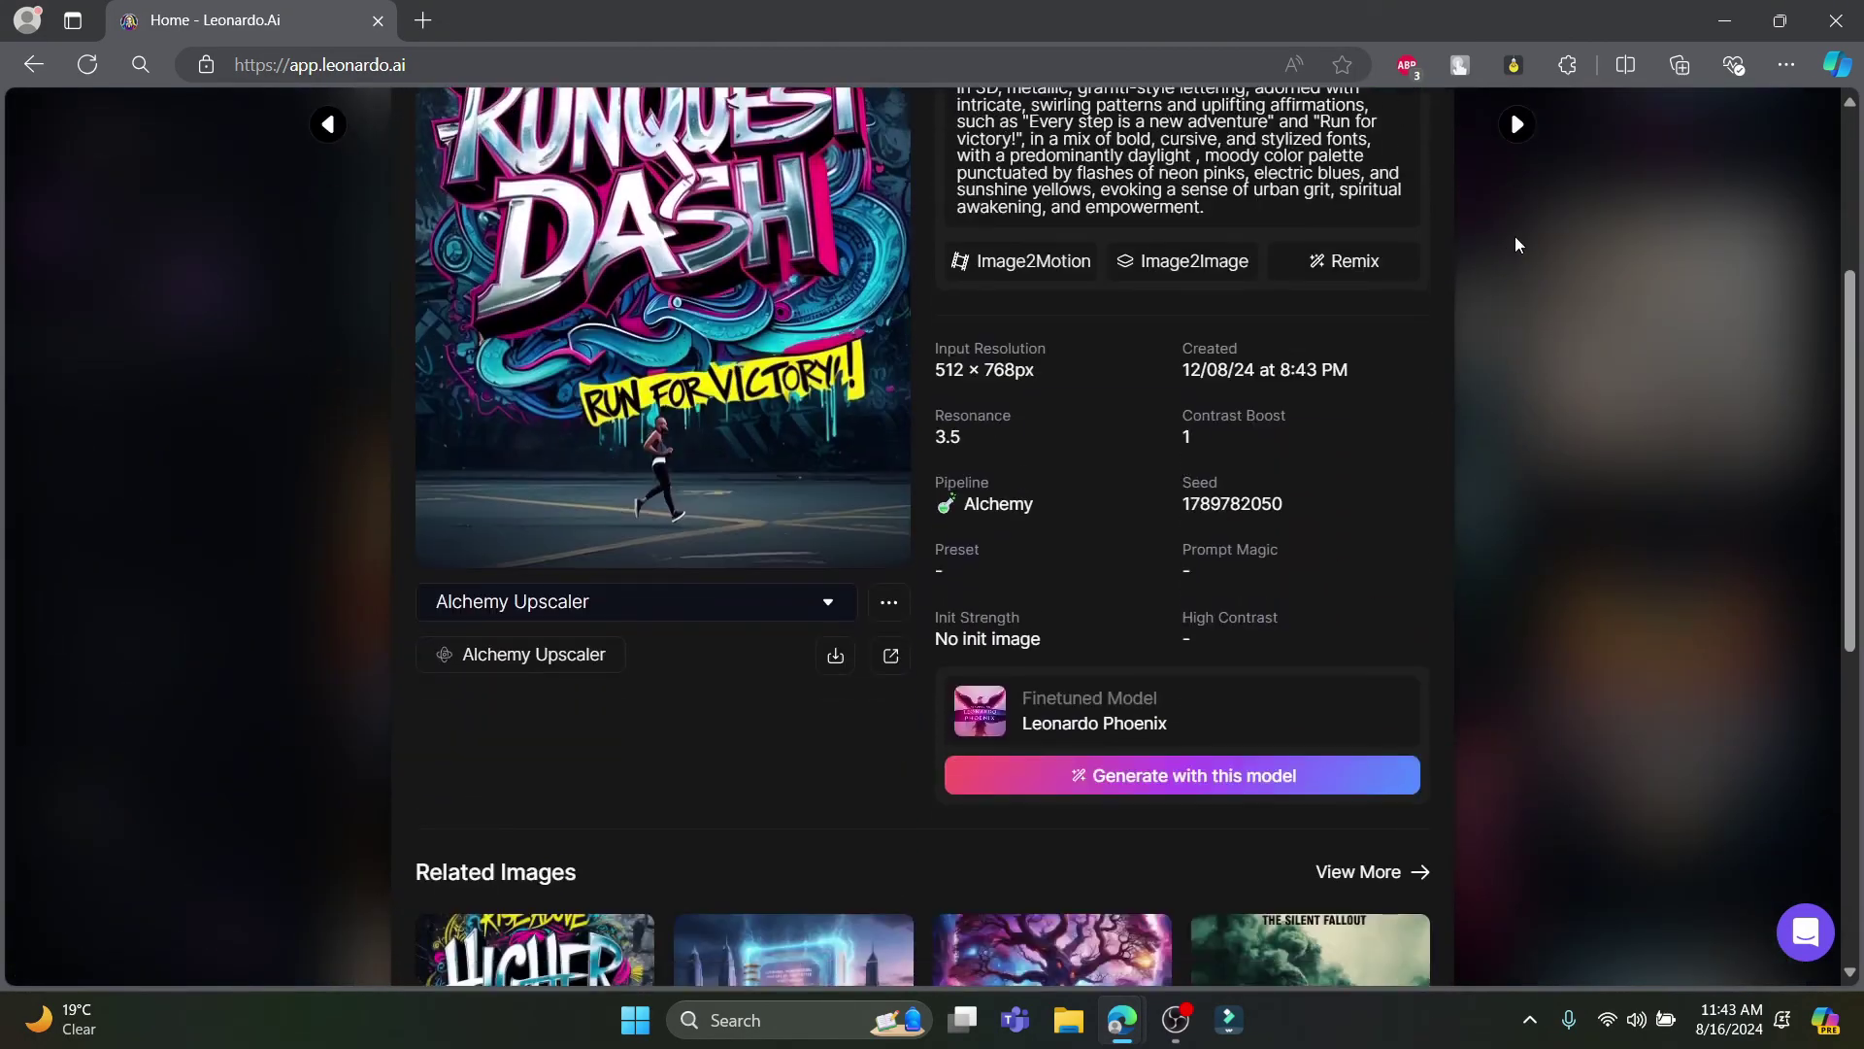